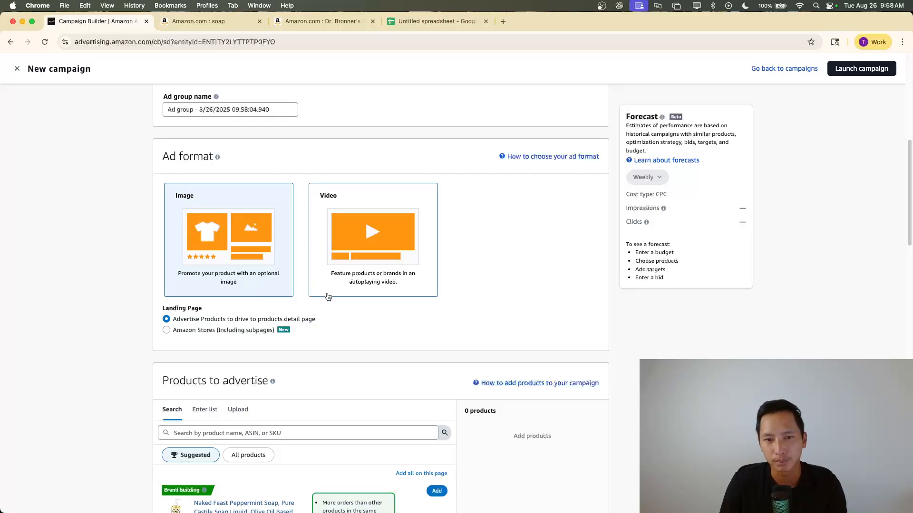
Keep the landing page on the products detail page and add the suggested Naked Feast Peppermint Soap as the advertised product
{"action": "left_click", "coordinate": [214, 332]}
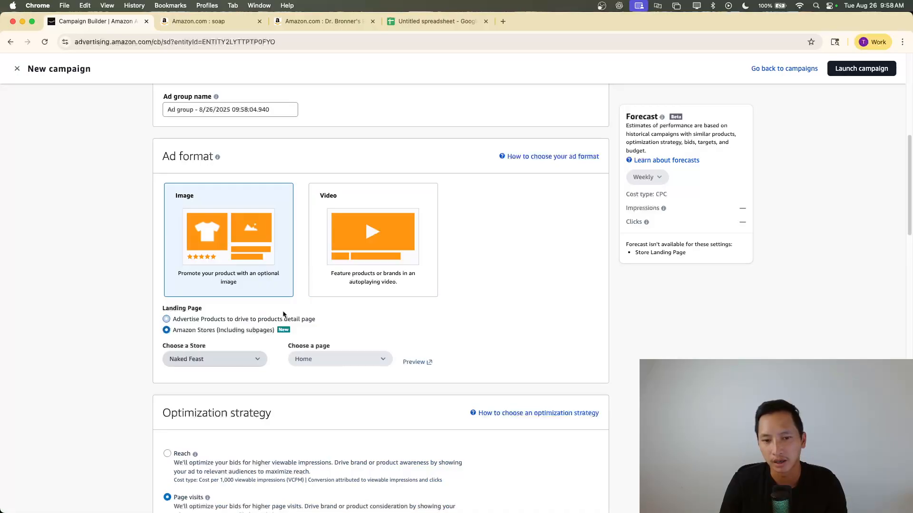
{"action": "left_click", "coordinate": [227, 320]}
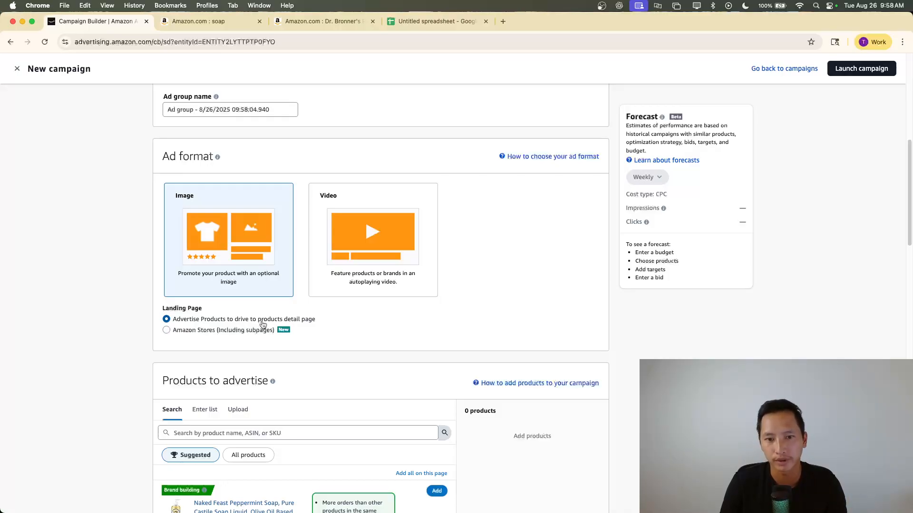
{"action": "scroll", "coordinate": [266, 325], "scroll_direction": "down", "scroll_amount": 3}
{"action": "left_click", "coordinate": [434, 345]}
{"action": "scroll", "coordinate": [395, 342], "scroll_direction": "down", "scroll_amount": 2}
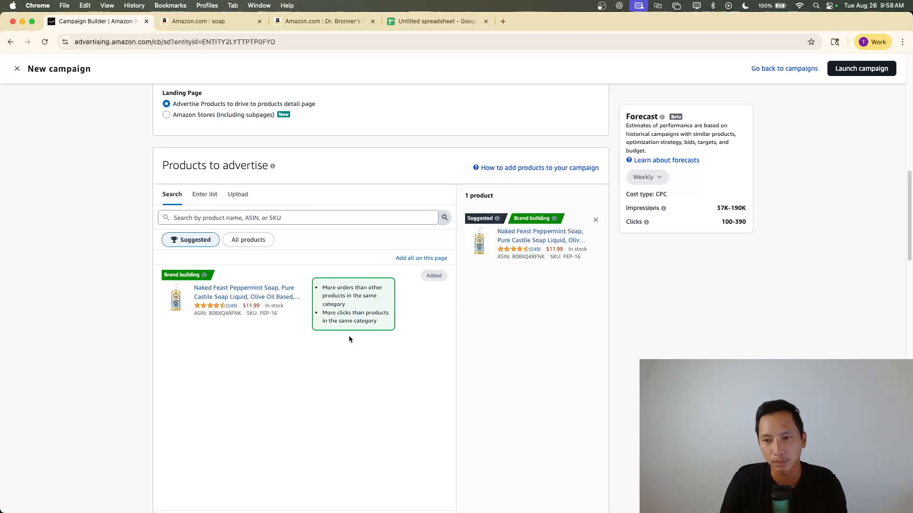
Choose Reach as the optimization strategy and set the cost per 1,000 viewable impressions to $4
{"action": "scroll", "coordinate": [372, 374], "scroll_direction": "down", "scroll_amount": 1}
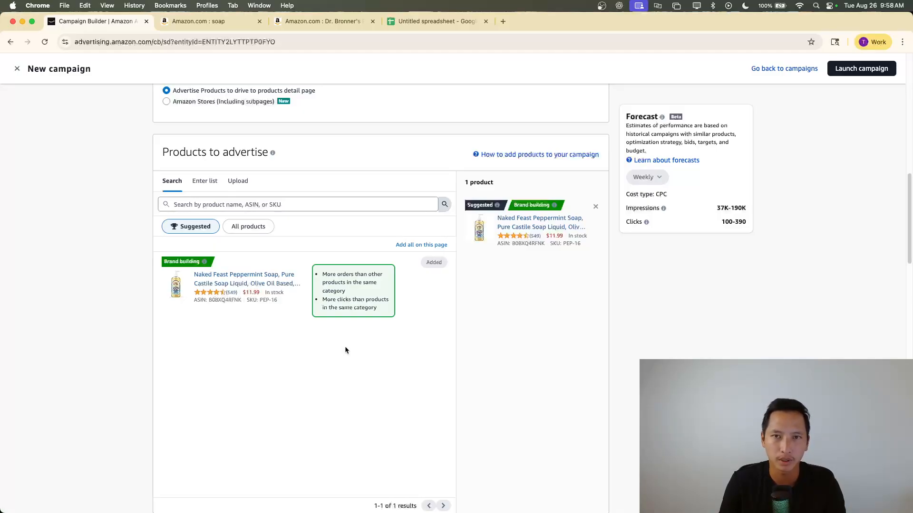
{"action": "scroll", "coordinate": [349, 348], "scroll_direction": "down", "scroll_amount": 3}
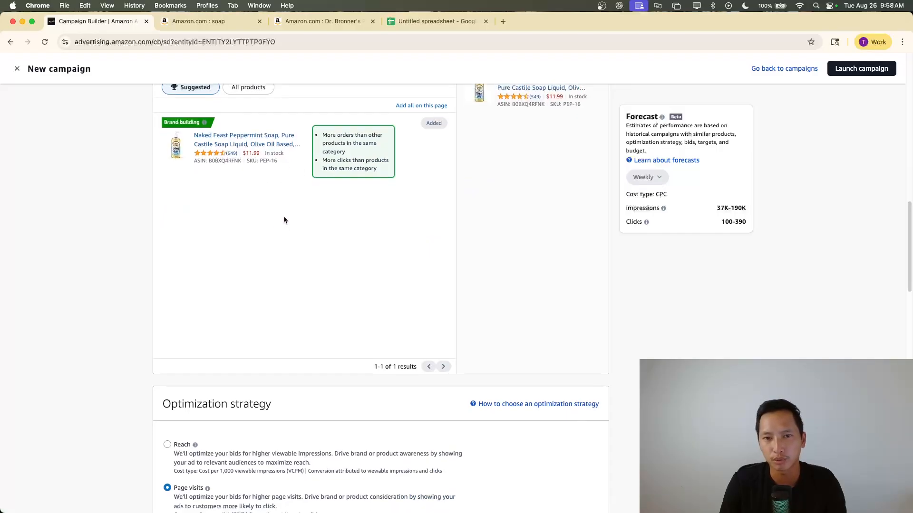
{"action": "scroll", "coordinate": [283, 219], "scroll_direction": "down", "scroll_amount": 6}
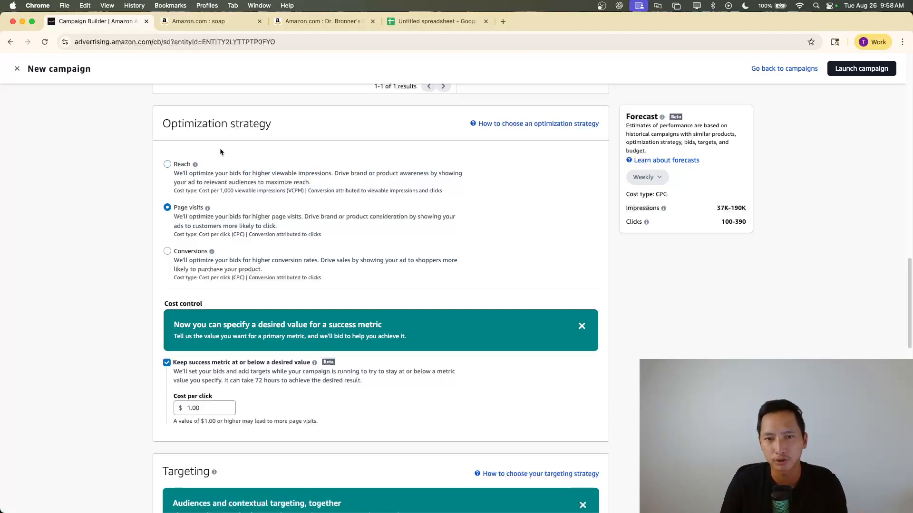
{"action": "left_click", "coordinate": [179, 170]}
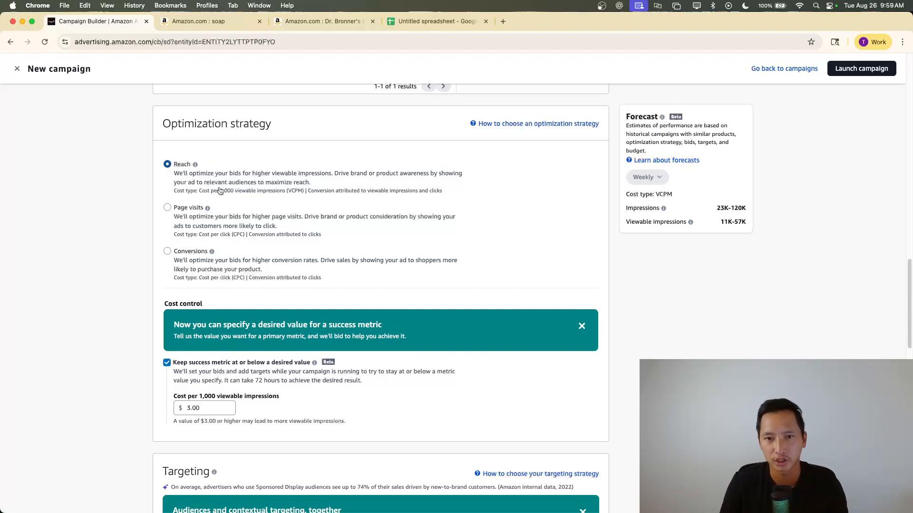
{"action": "left_click", "coordinate": [205, 408]}
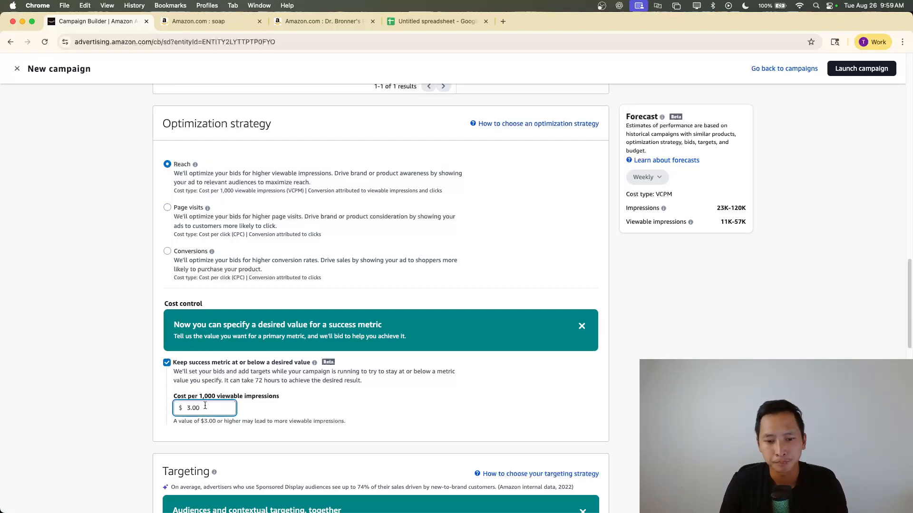
{"action": "double_click", "coordinate": [203, 407]}
{"action": "type", "text": "4"}
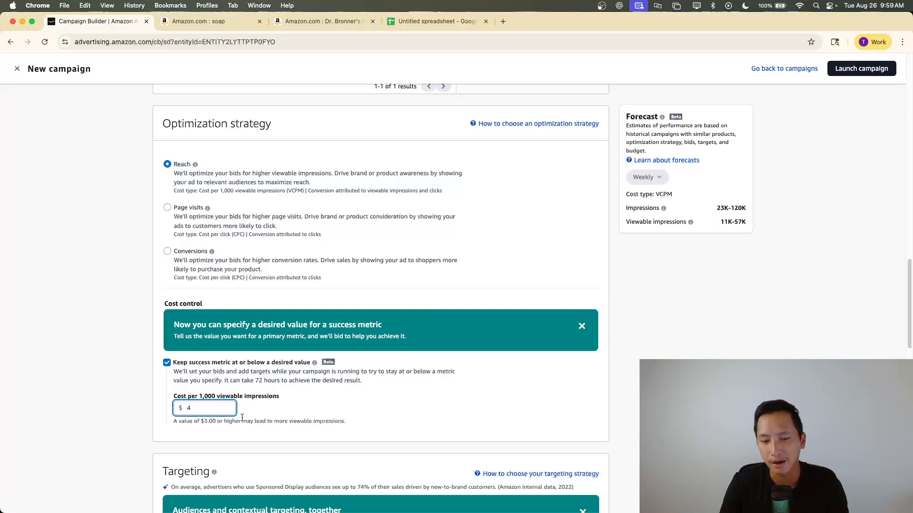
Switch to the Dr. Bronner's product page on Amazon and examine where sponsored ads are placed on it
{"action": "left_click", "coordinate": [316, 27]}
{"action": "scroll", "coordinate": [708, 300], "scroll_direction": "down", "scroll_amount": 5}
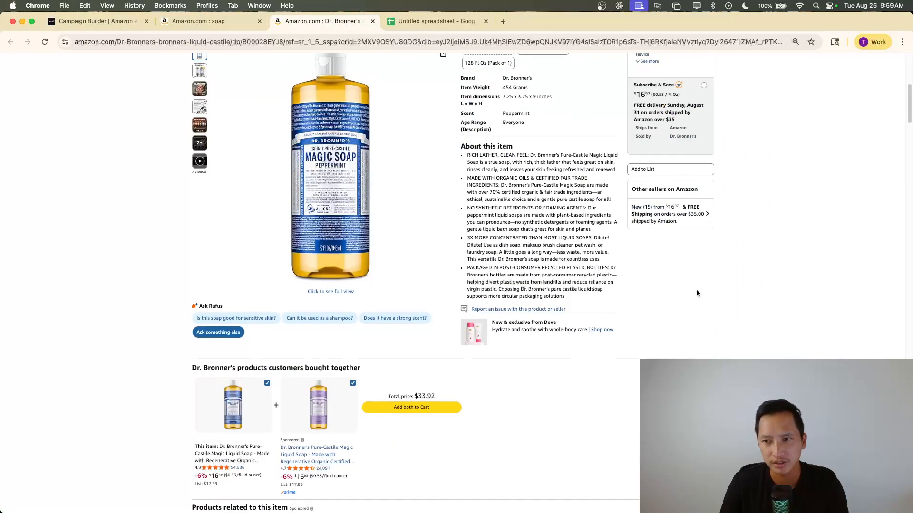
{"action": "scroll", "coordinate": [541, 310], "scroll_direction": "down", "scroll_amount": 5}
{"action": "scroll", "coordinate": [542, 310], "scroll_direction": "down", "scroll_amount": 20}
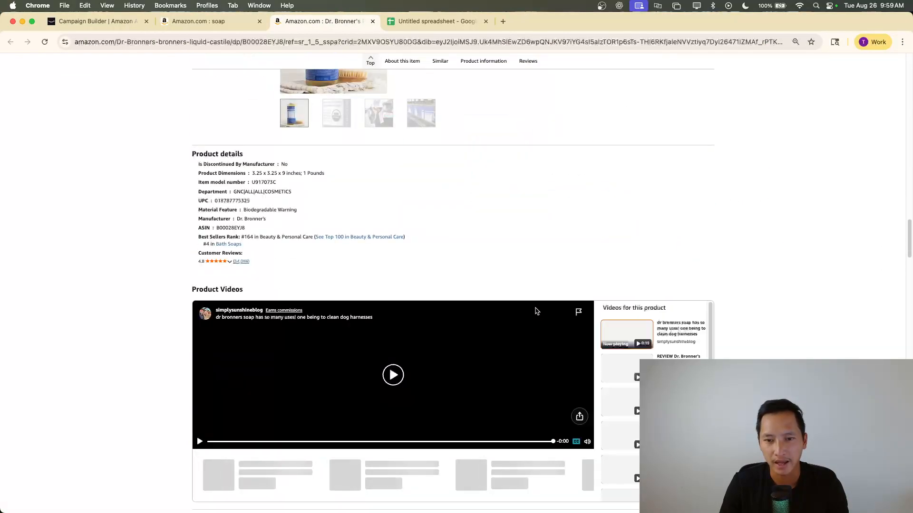
{"action": "scroll", "coordinate": [532, 312], "scroll_direction": "up", "scroll_amount": 20}
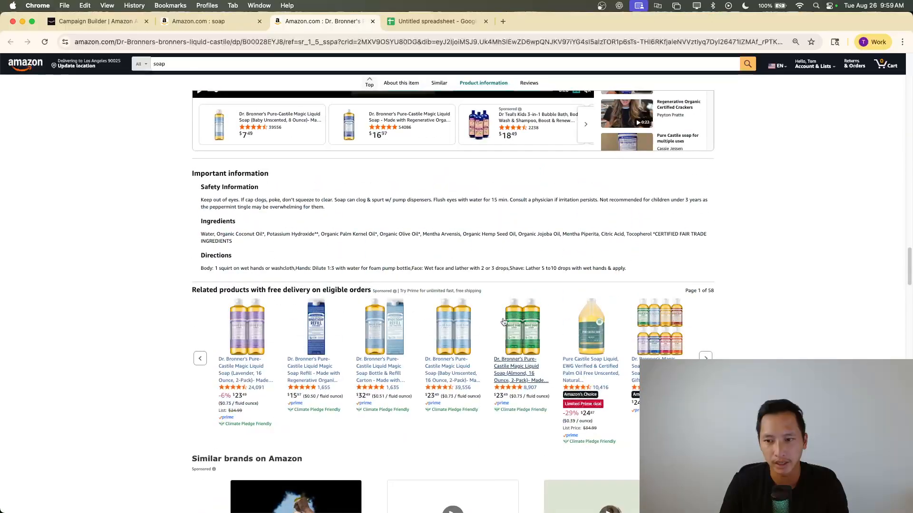
{"action": "scroll", "coordinate": [554, 324], "scroll_direction": "down", "scroll_amount": 2}
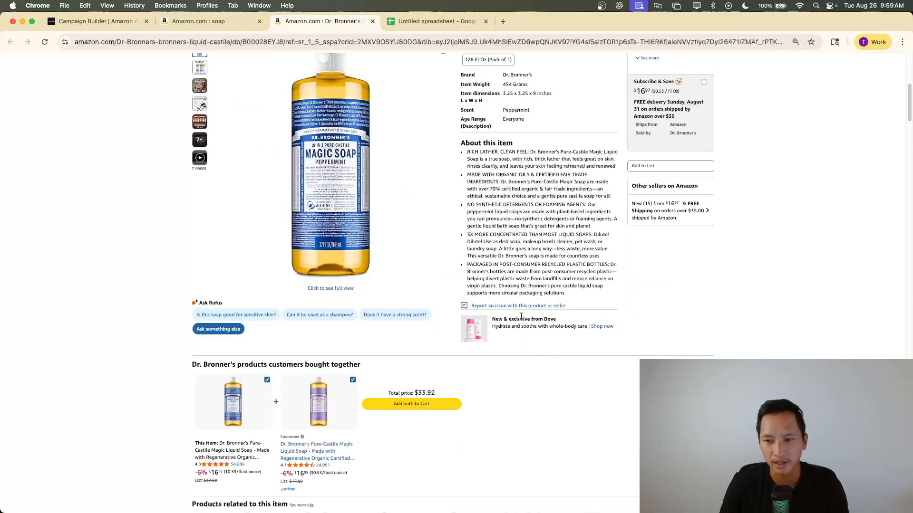
{"action": "scroll", "coordinate": [503, 317], "scroll_direction": "up", "scroll_amount": 6}
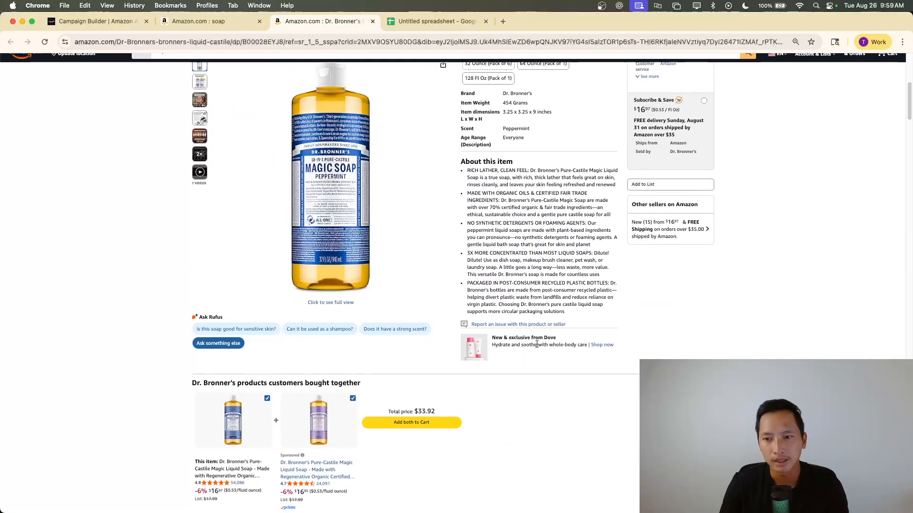
{"action": "scroll", "coordinate": [499, 304], "scroll_direction": "down", "scroll_amount": 8}
{"action": "scroll", "coordinate": [499, 299], "scroll_direction": "down", "scroll_amount": 10}
{"action": "scroll", "coordinate": [501, 286], "scroll_direction": "up", "scroll_amount": 14}
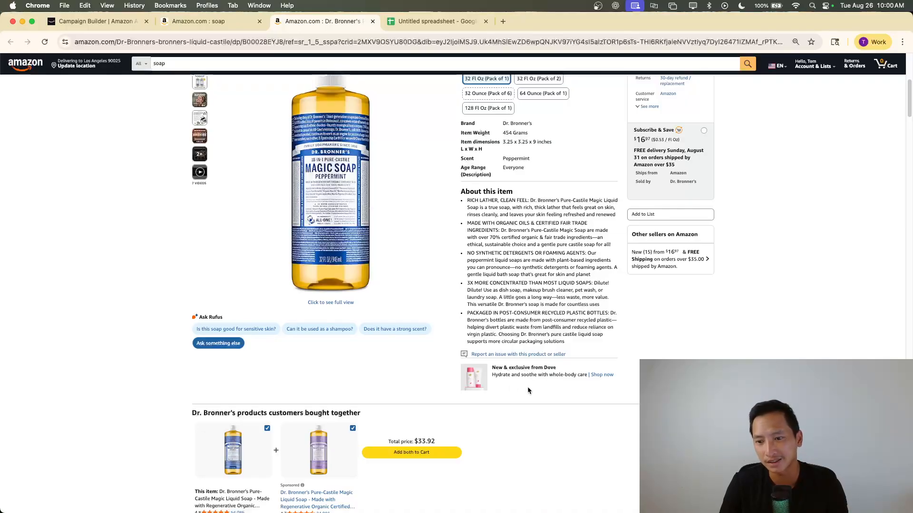
{"action": "scroll", "coordinate": [526, 387], "scroll_direction": "down", "scroll_amount": 5}
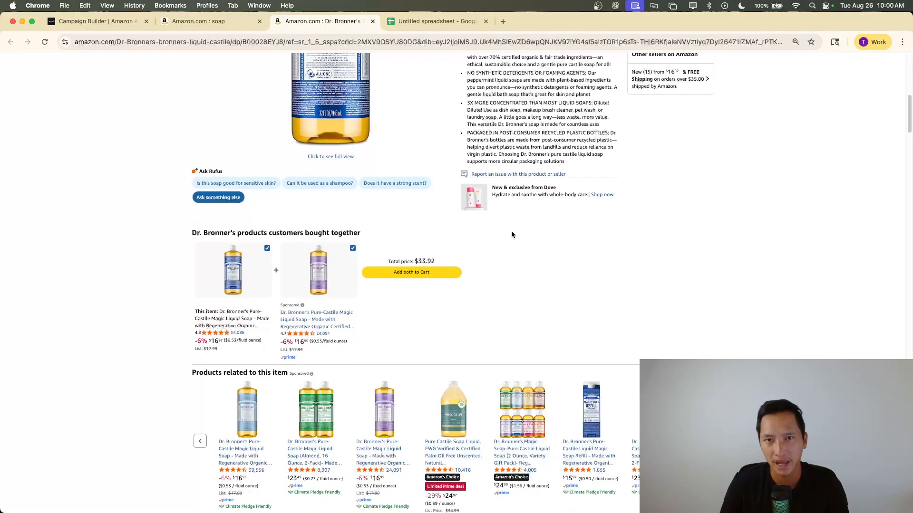
Return to the campaign builder, choose Page visits as the optimization strategy and set the cost per click to $2
{"action": "left_click", "coordinate": [113, 23]}
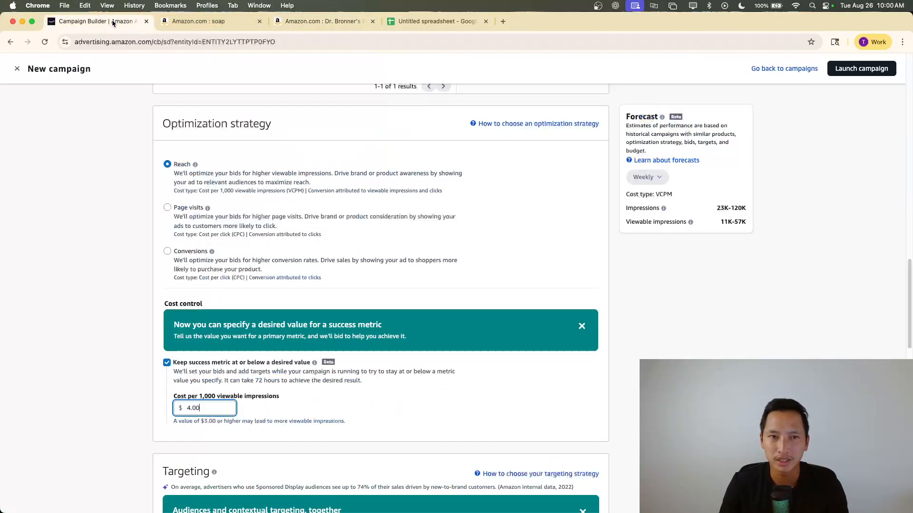
{"action": "scroll", "coordinate": [196, 208], "scroll_direction": "down", "scroll_amount": 1}
{"action": "left_click", "coordinate": [196, 205]}
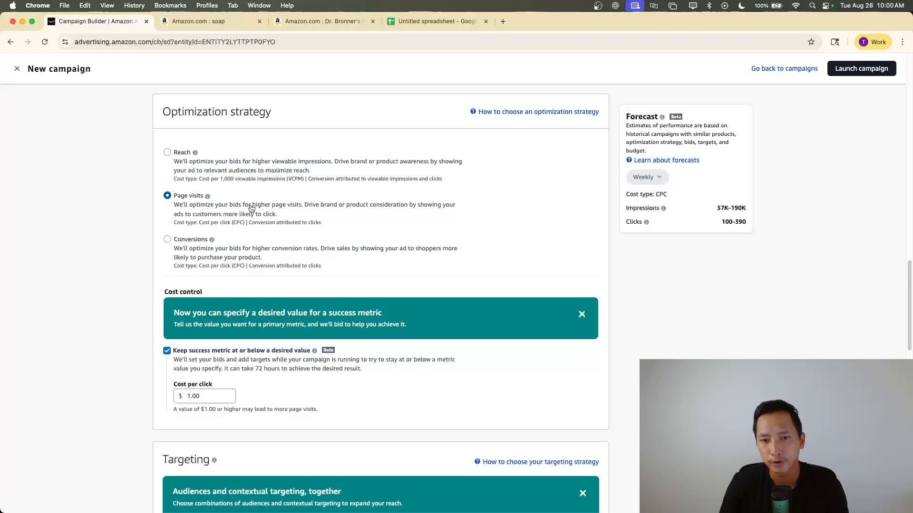
{"action": "left_click", "coordinate": [197, 397]}
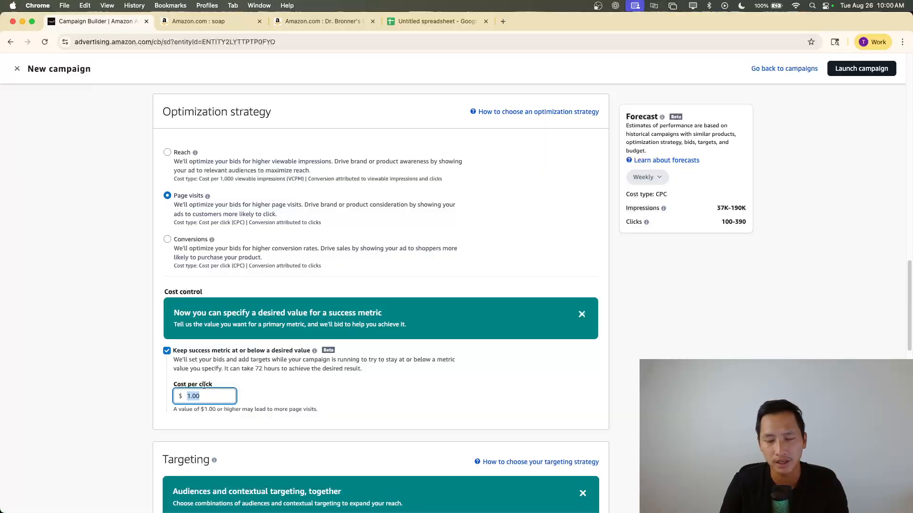
{"action": "type", "text": "2"}
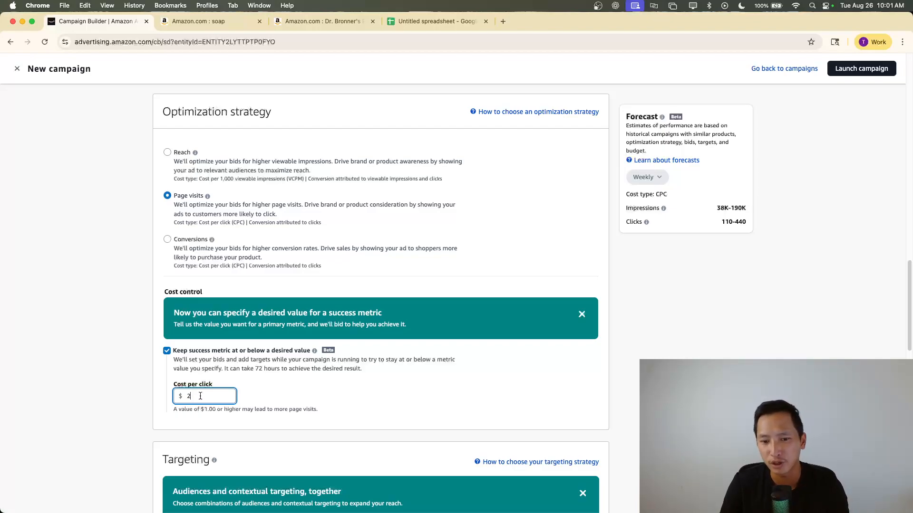
Try a cost per click of $0.50 for Page visits, and finish with the cost per click set to $1
{"action": "double_click", "coordinate": [200, 395]}
{"action": "type", "text": "1"}
{"action": "key", "text": "BackSpace"}
{"action": "type", "text": ".50"}
{"action": "left_click", "coordinate": [251, 398]}
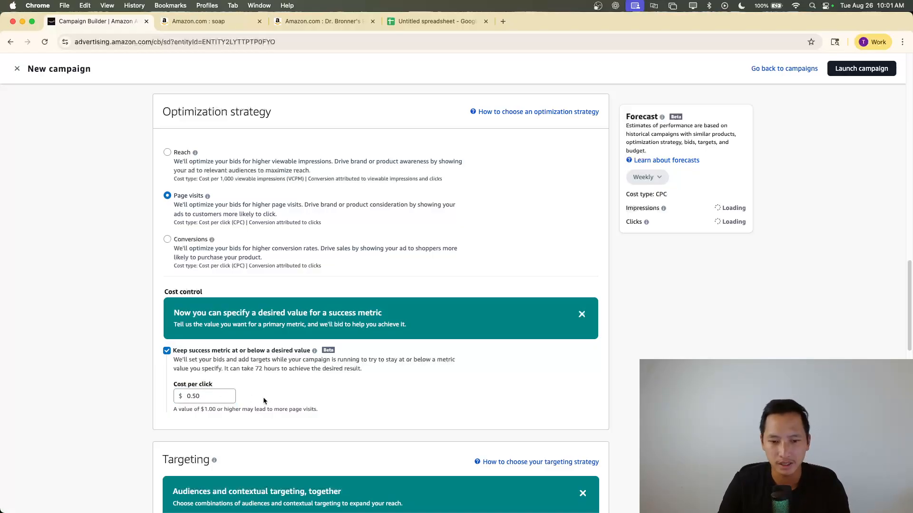
{"action": "double_click", "coordinate": [196, 399]}
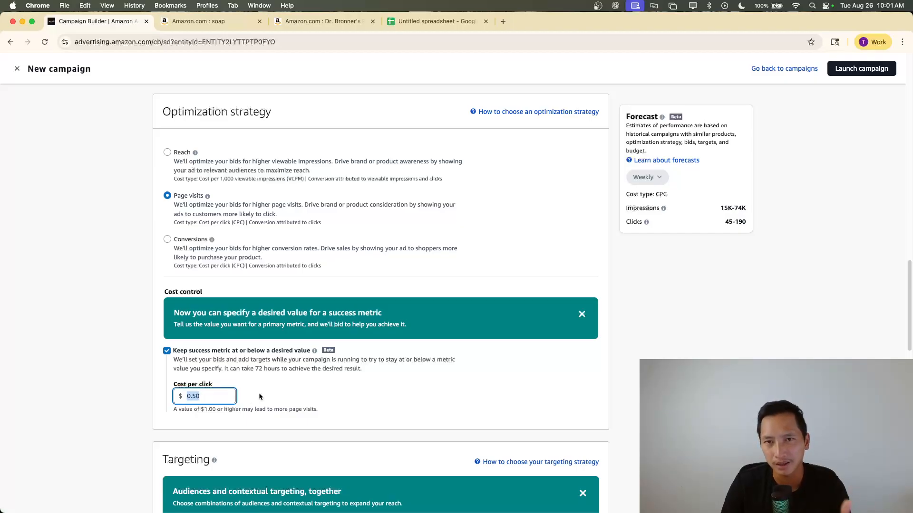
{"action": "type", "text": "1"}
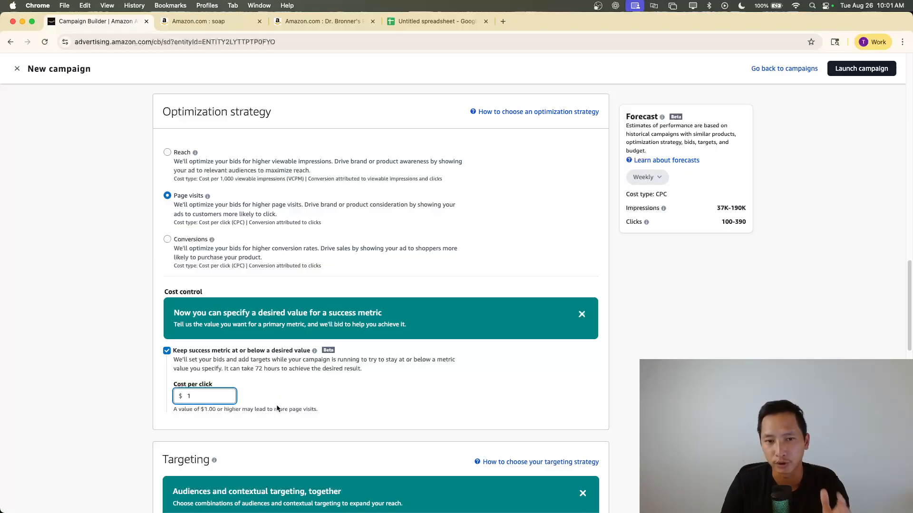
Change the optimization strategy to Conversions and open the cost per order value for editing
{"action": "left_click", "coordinate": [173, 248]}
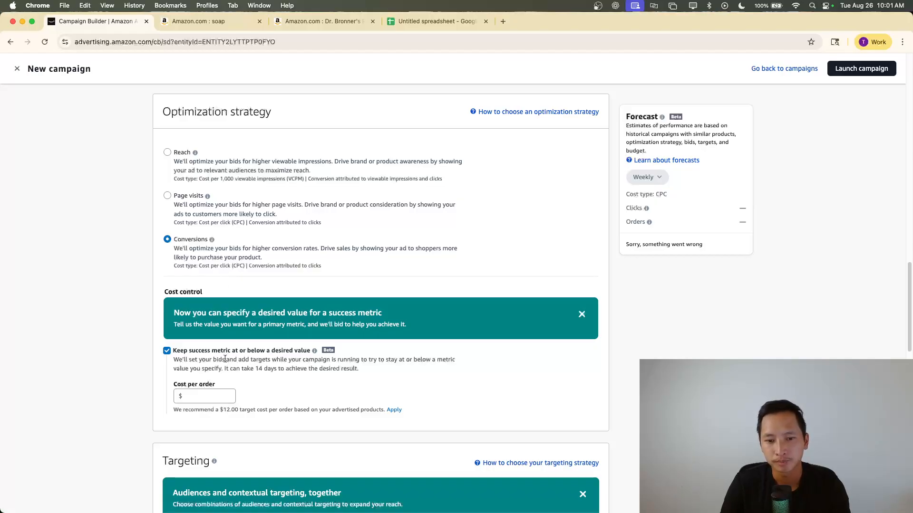
{"action": "left_click", "coordinate": [198, 399]}
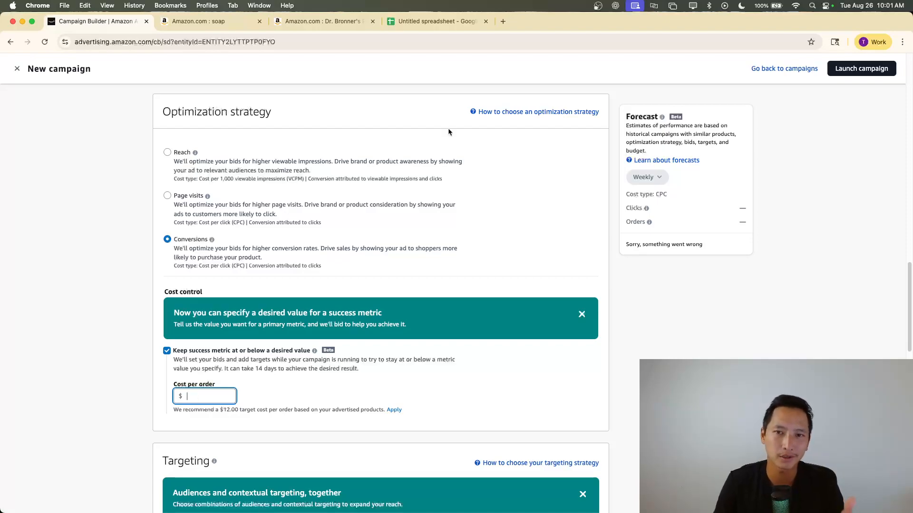
Switch to the Google Sheets spreadsheet and examine the SP Performance row label and its column headings from Ad Spend to Cost Per Order
{"action": "left_click", "coordinate": [391, 28]}
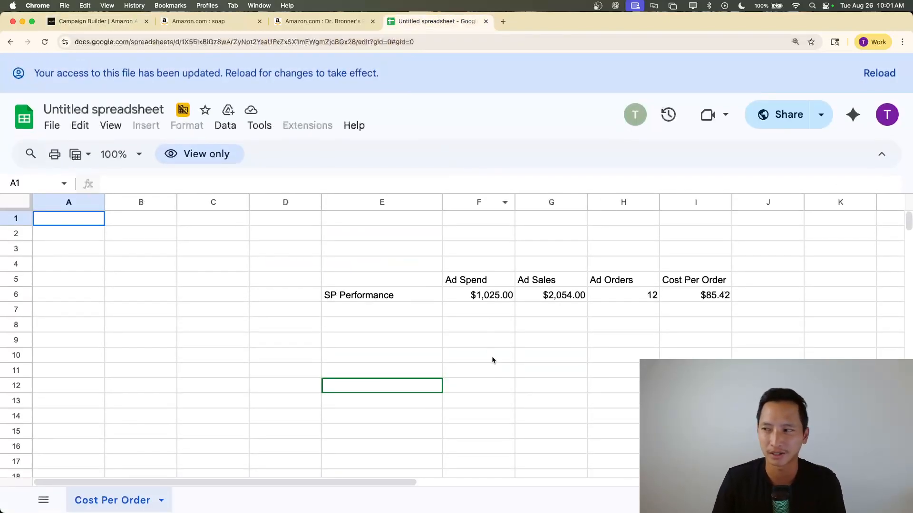
{"action": "scroll", "coordinate": [484, 324], "scroll_direction": "down", "scroll_amount": 1}
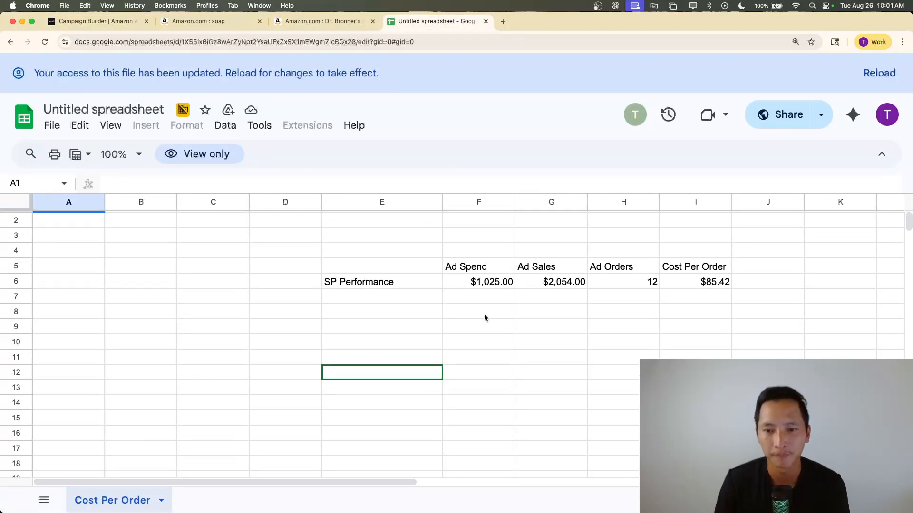
{"action": "left_click", "coordinate": [384, 287]}
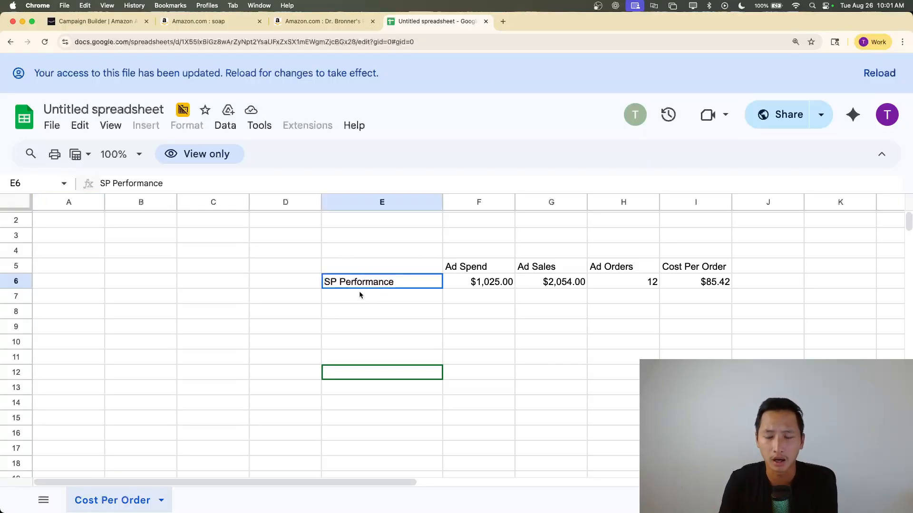
{"action": "left_click", "coordinate": [518, 309]}
{"action": "left_click_drag", "start_coordinate": [474, 273], "coordinate": [697, 270]}
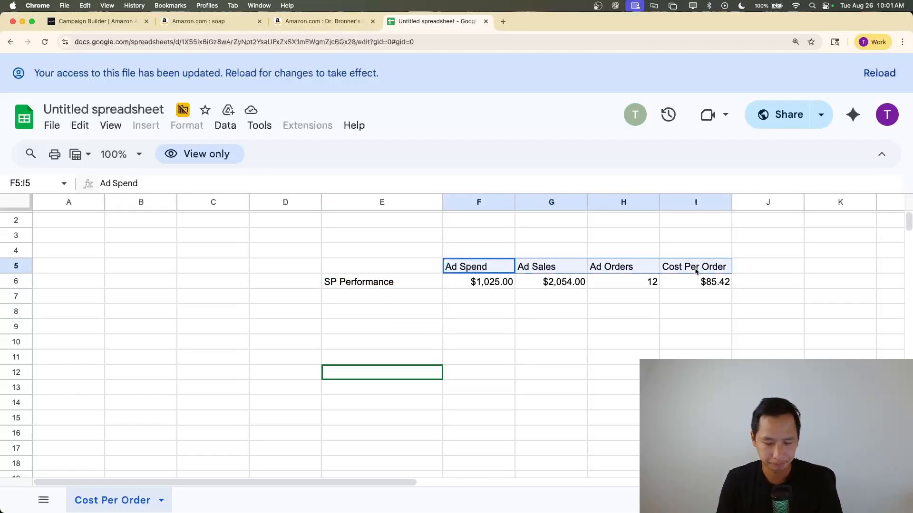
{"action": "left_click", "coordinate": [512, 301]}
Examine the SP Performance figures for ad spend, ad sales, ad orders and cost per order one by one
{"action": "left_click", "coordinate": [482, 272]}
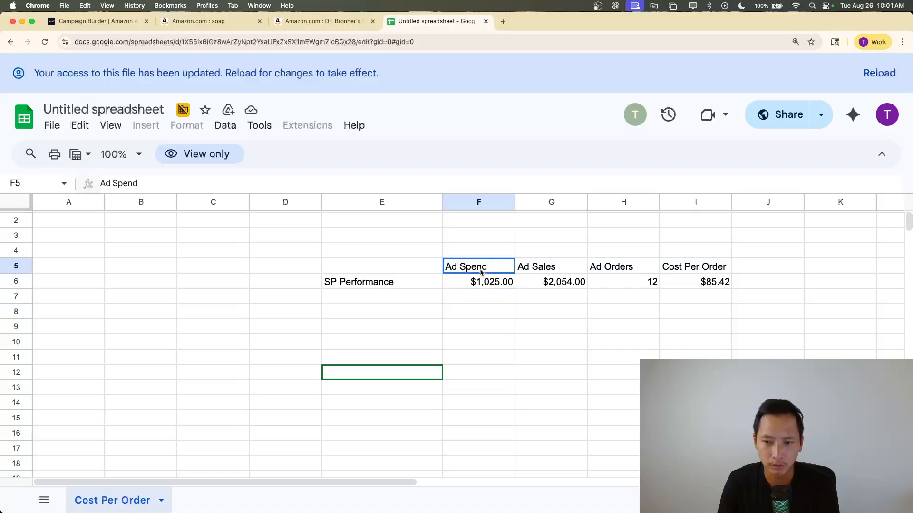
{"action": "left_click", "coordinate": [475, 283]}
{"action": "left_click", "coordinate": [523, 270]}
{"action": "left_click", "coordinate": [547, 284]}
{"action": "left_click", "coordinate": [630, 269]}
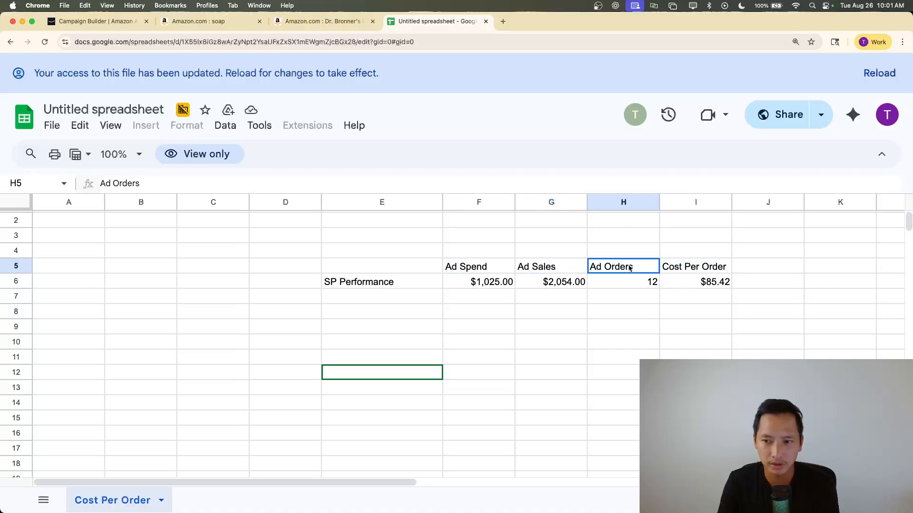
{"action": "left_click", "coordinate": [631, 285]}
{"action": "left_click", "coordinate": [700, 269]}
{"action": "left_click", "coordinate": [702, 284]}
{"action": "left_click", "coordinate": [707, 274]}
{"action": "left_click_drag", "start_coordinate": [707, 273], "coordinate": [706, 285]}
Compare the SP Performance cost per order with the number of ad orders to judge a suitable target
{"action": "left_click", "coordinate": [702, 299]}
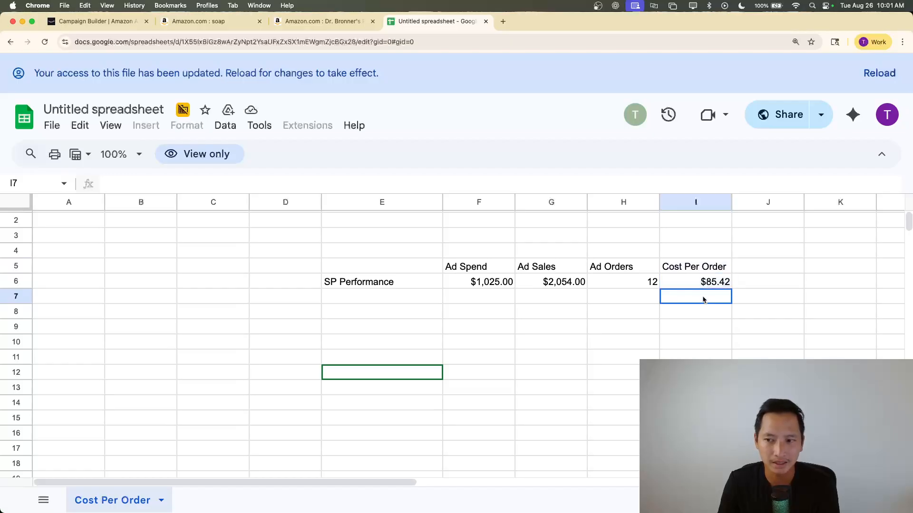
{"action": "left_click", "coordinate": [645, 294]}
{"action": "left_click", "coordinate": [704, 296]}
{"action": "left_click", "coordinate": [633, 299]}
{"action": "left_click", "coordinate": [573, 298]}
{"action": "left_click", "coordinate": [639, 299]}
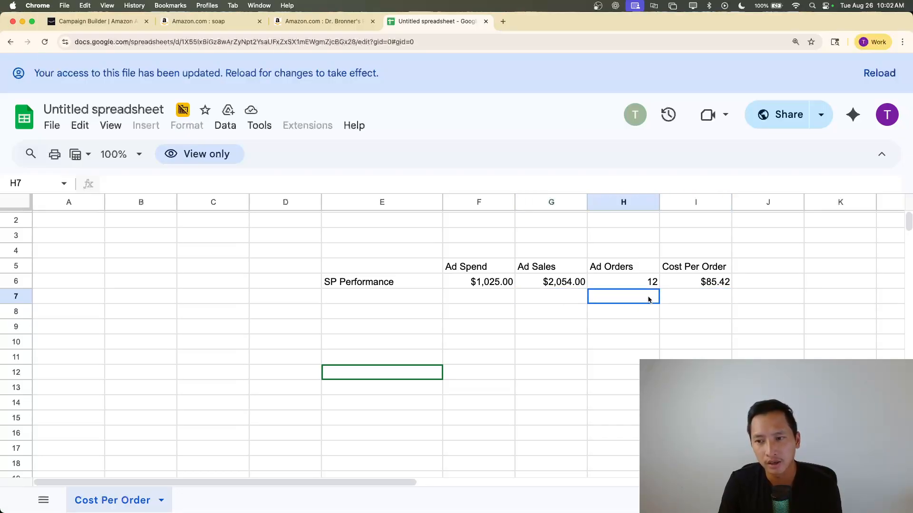
{"action": "left_click", "coordinate": [707, 287]}
{"action": "left_click", "coordinate": [706, 298]}
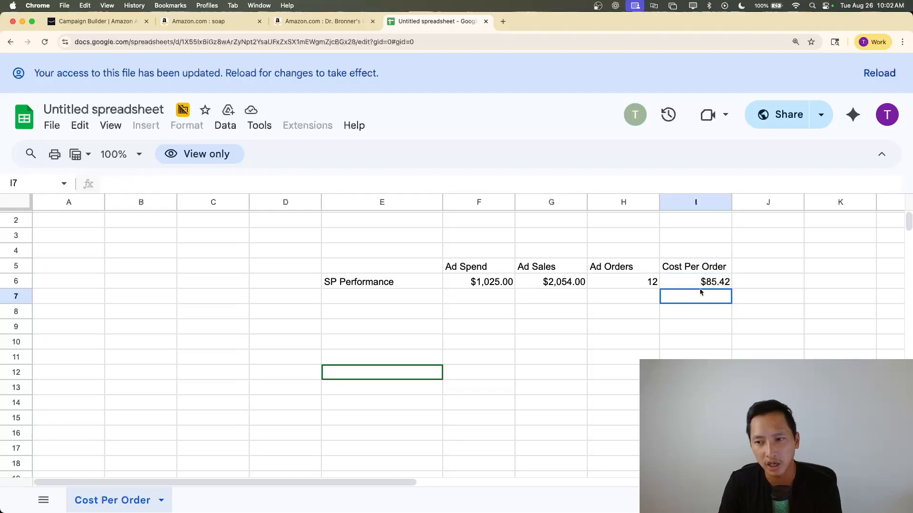
{"action": "left_click", "coordinate": [630, 281]}
{"action": "left_click", "coordinate": [634, 301]}
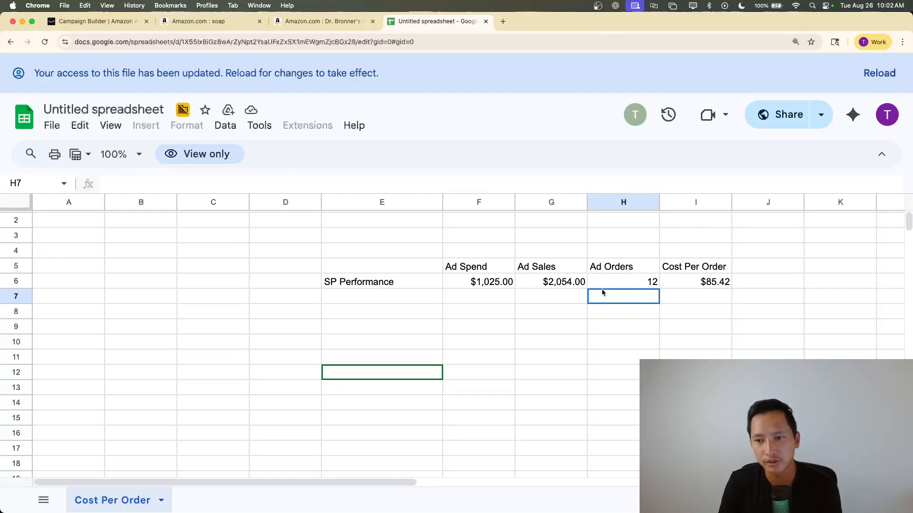
Review the SP Performance ad spend, ad sales, ad orders and the formula behind the cost per order
{"action": "left_click_drag", "start_coordinate": [634, 273], "coordinate": [490, 282]}
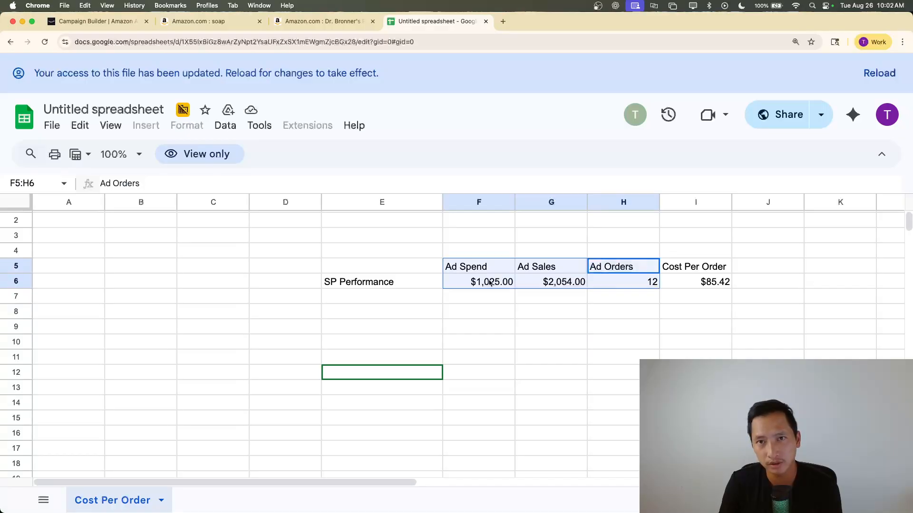
{"action": "left_click", "coordinate": [612, 302]}
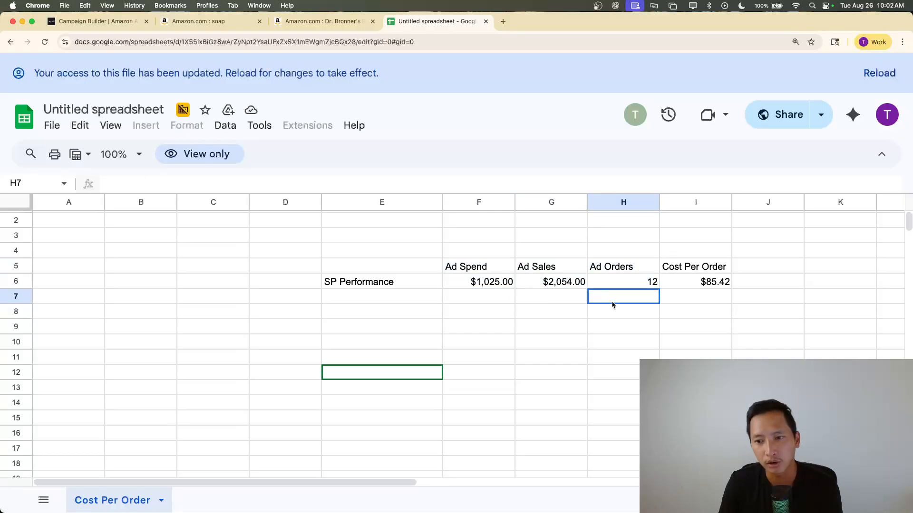
{"action": "left_click", "coordinate": [553, 298]}
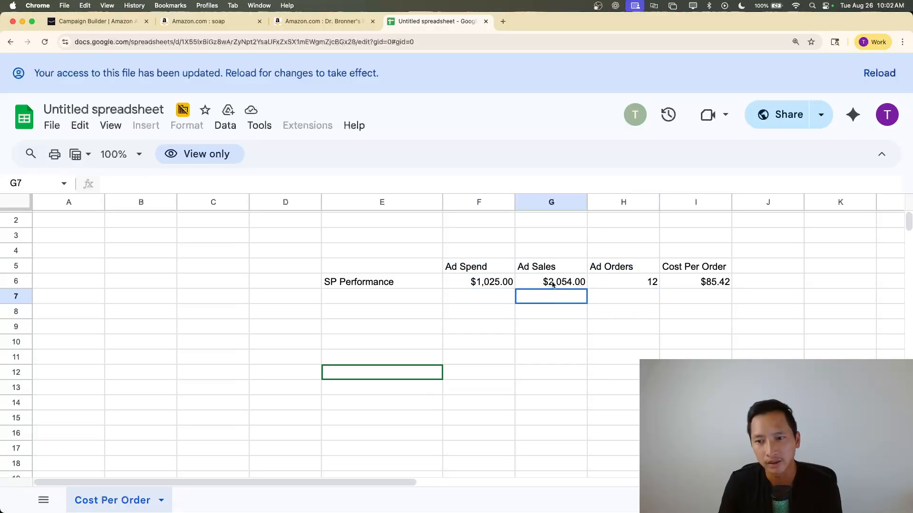
{"action": "left_click", "coordinate": [552, 284]}
{"action": "left_click", "coordinate": [646, 283]}
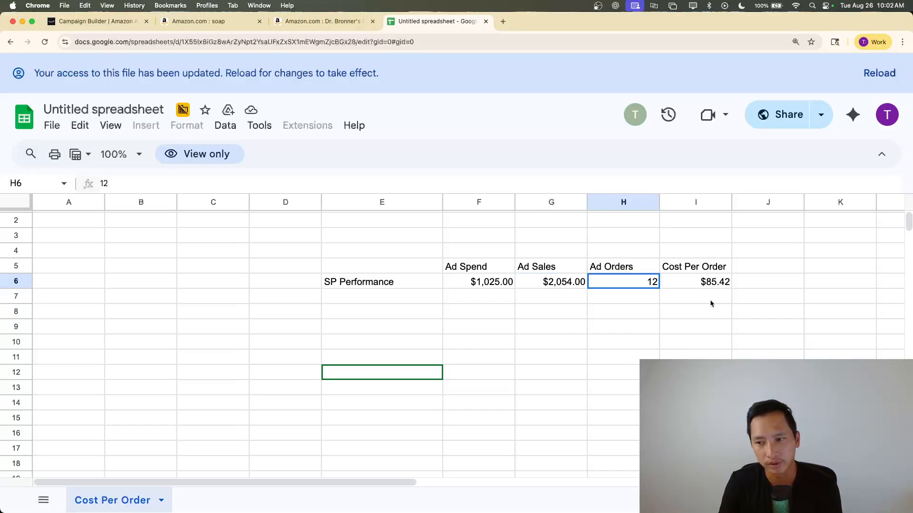
{"action": "left_click", "coordinate": [711, 285]}
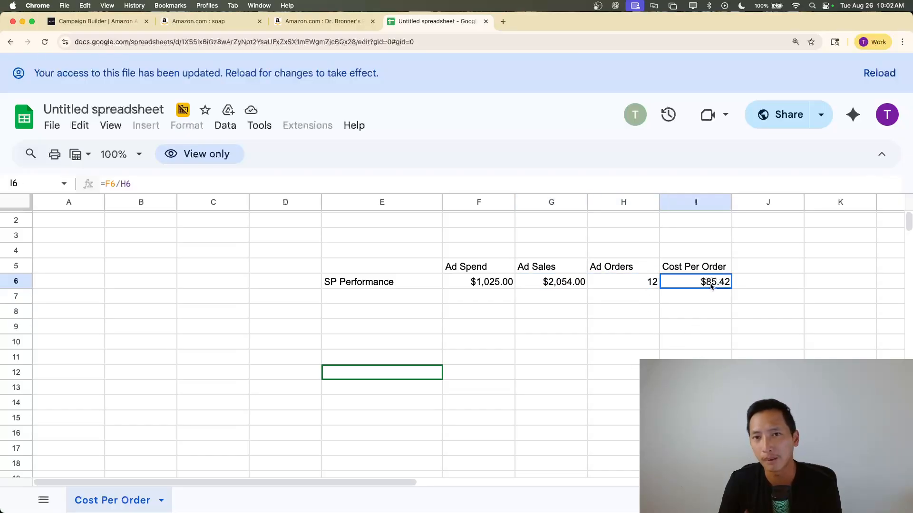
{"action": "left_click", "coordinate": [619, 286]}
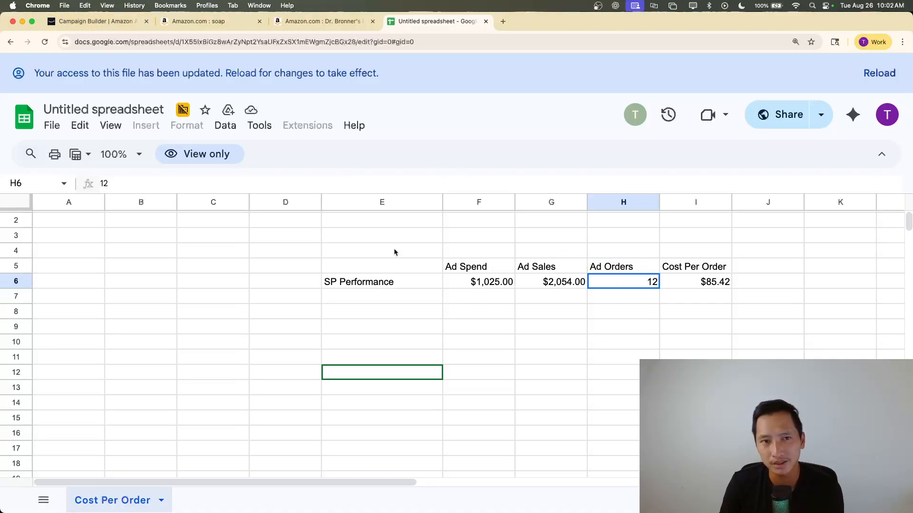
Switch to the Amazon Ads campaign builder and read the recommended target cost per order
{"action": "left_click", "coordinate": [103, 22]}
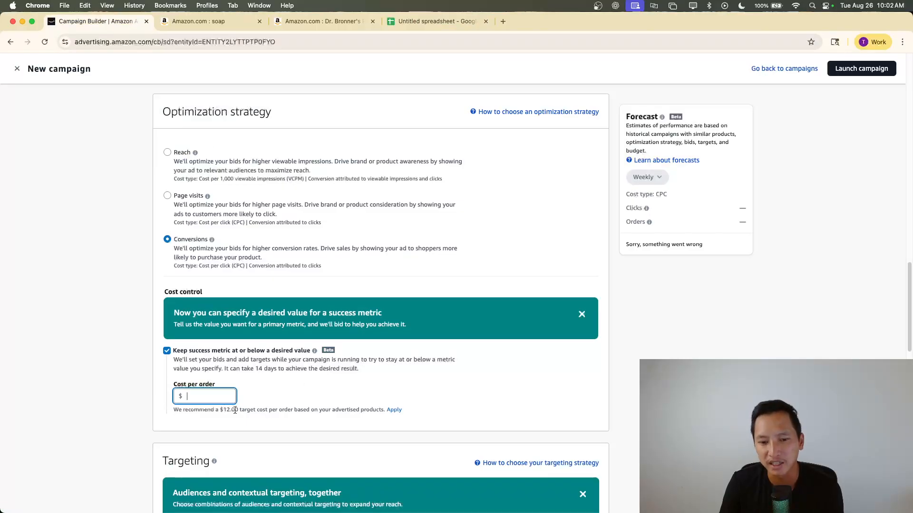
{"action": "left_click_drag", "start_coordinate": [262, 410], "coordinate": [223, 409]}
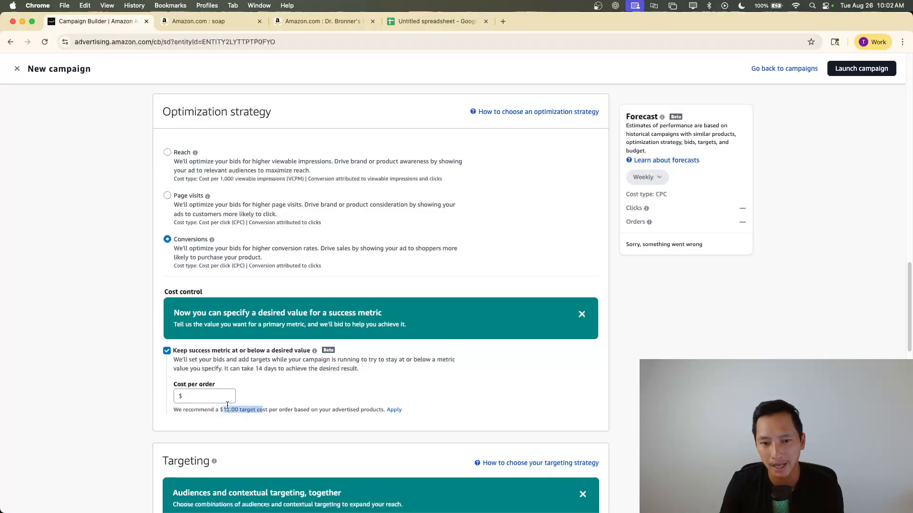
{"action": "left_click", "coordinate": [199, 394]}
{"action": "left_click_drag", "start_coordinate": [193, 411], "coordinate": [328, 410]}
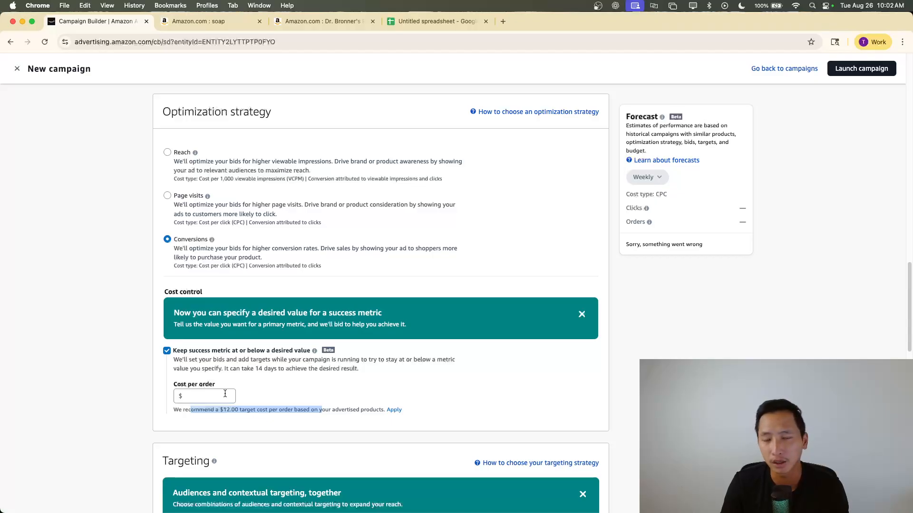
Return to the Google Sheets spreadsheet and check the SP Performance cost per order against Amazon's recommendation
{"action": "left_click", "coordinate": [437, 21]}
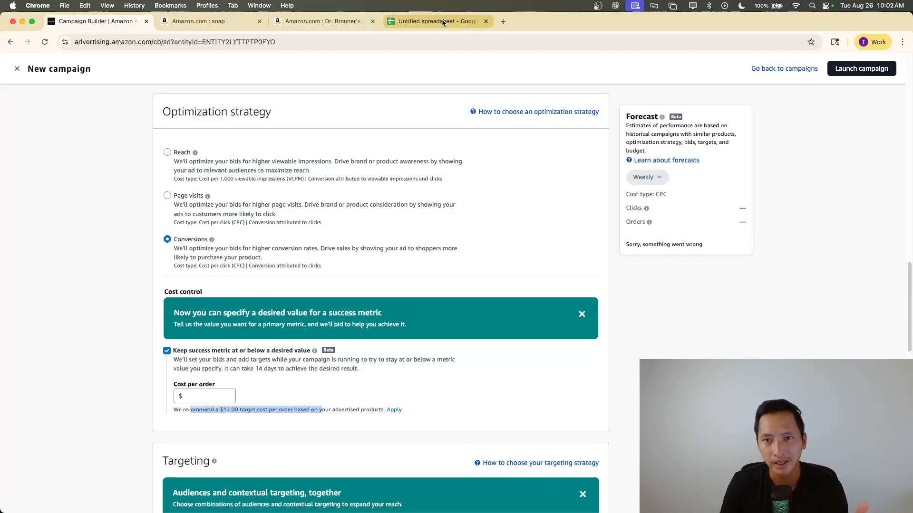
{"action": "left_click", "coordinate": [687, 309]}
{"action": "left_click", "coordinate": [655, 297]}
{"action": "left_click", "coordinate": [715, 292]}
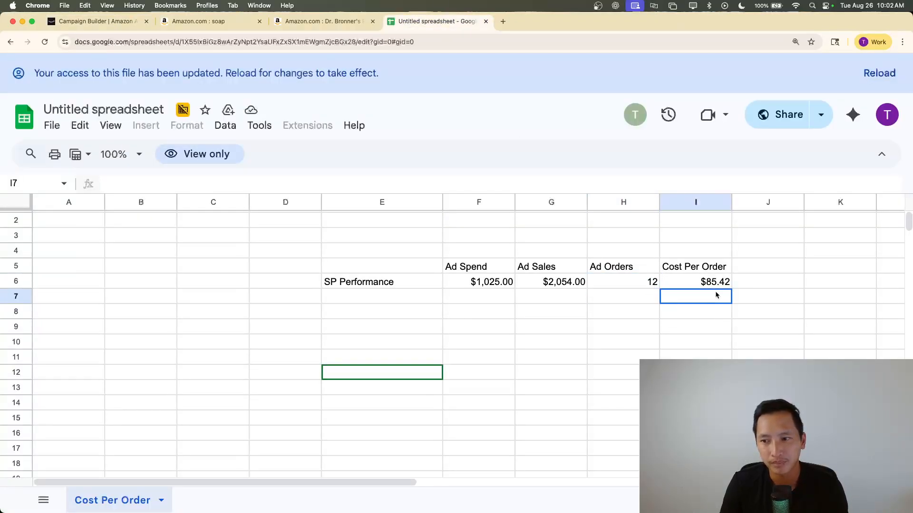
{"action": "left_click", "coordinate": [716, 283]}
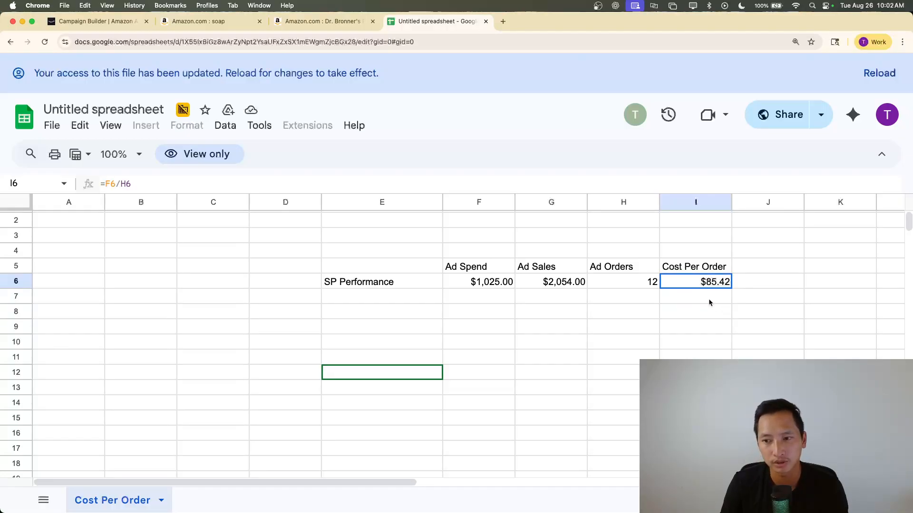
Switch back to the campaign builder and try a cost per order target of $150
{"action": "left_click", "coordinate": [90, 21]}
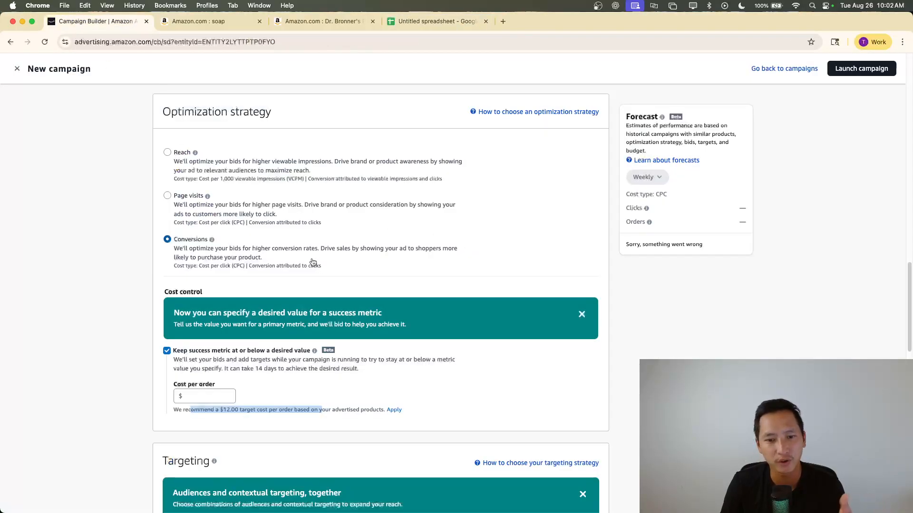
{"action": "left_click", "coordinate": [202, 392]}
{"action": "type", "text": "15"}
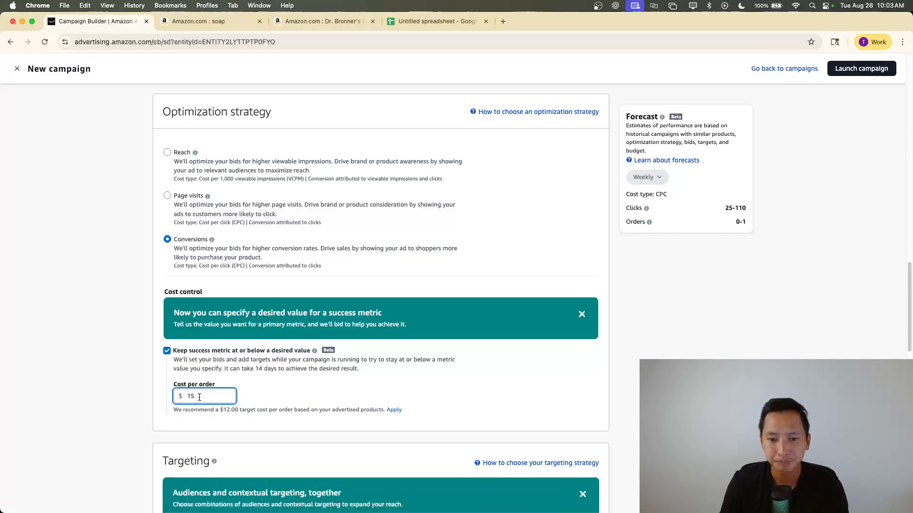
{"action": "type", "text": "0"}
{"action": "left_click", "coordinate": [208, 408]}
Try cost per order targets of $5 and $10 in turn
{"action": "double_click", "coordinate": [198, 396]}
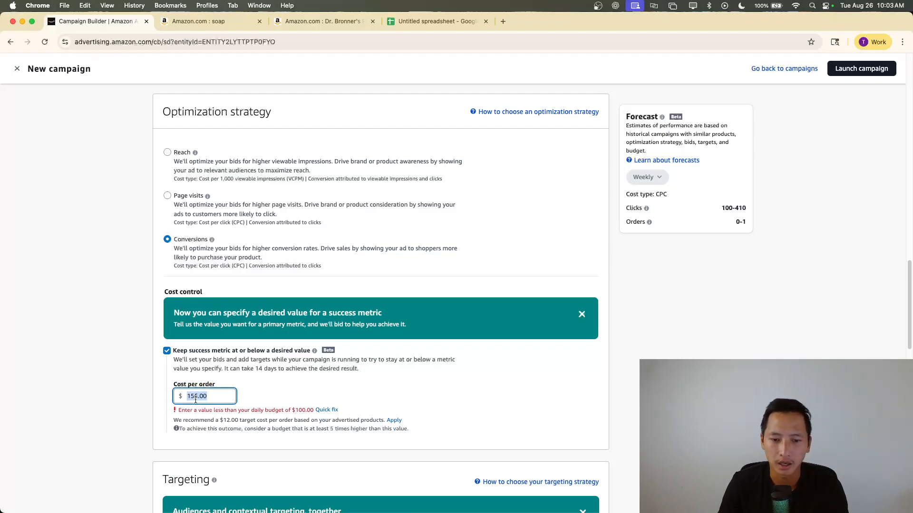
{"action": "type", "text": "5"}
{"action": "left_click", "coordinate": [281, 405]}
{"action": "double_click", "coordinate": [193, 396]}
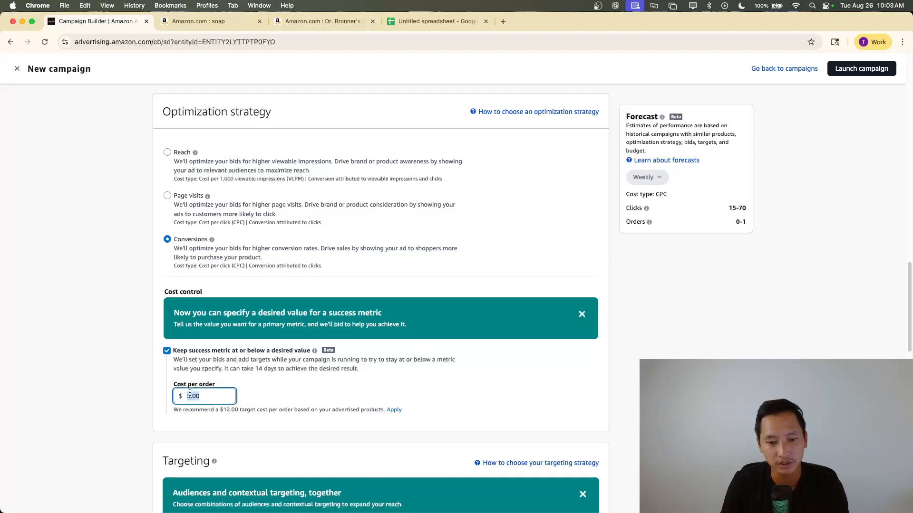
{"action": "type", "text": "10"}
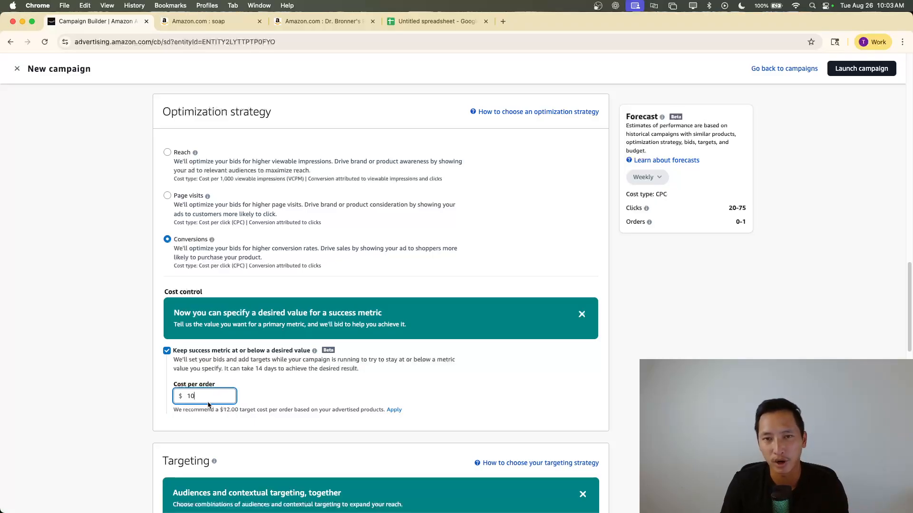
Try a cost per order of $1 and replace it with $5
{"action": "key", "text": "BackSpace"}
{"action": "key", "text": "BackSpace"}
{"action": "type", "text": "5"}
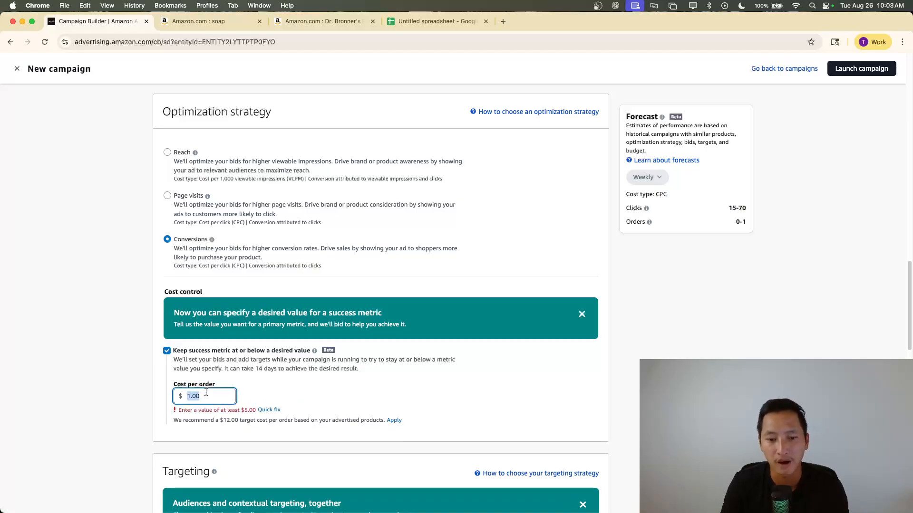
{"action": "left_click", "coordinate": [296, 391]}
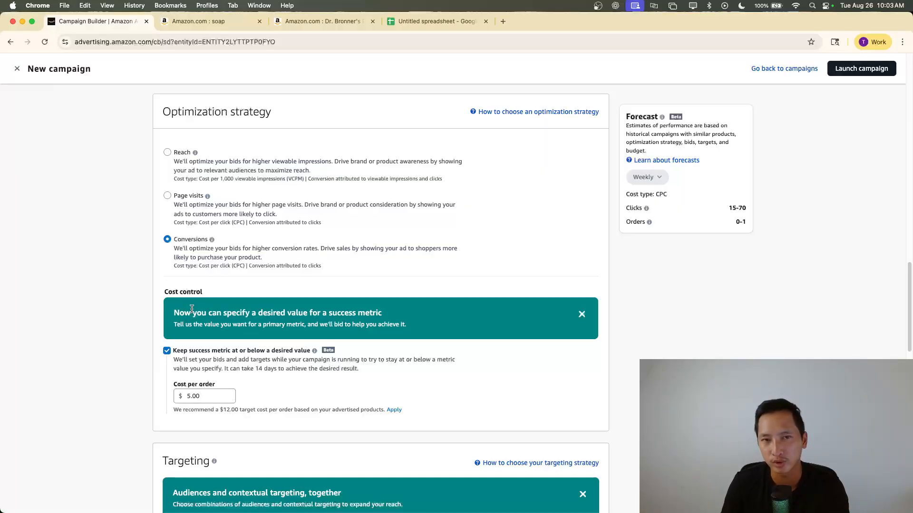
Raise the cost per order target one dollar at a time to $6 and $7
{"action": "double_click", "coordinate": [199, 399]}
{"action": "type", "text": "6"}
{"action": "left_click", "coordinate": [294, 400]}
{"action": "double_click", "coordinate": [221, 397]}
{"action": "type", "text": "7"}
{"action": "left_click", "coordinate": [264, 396]}
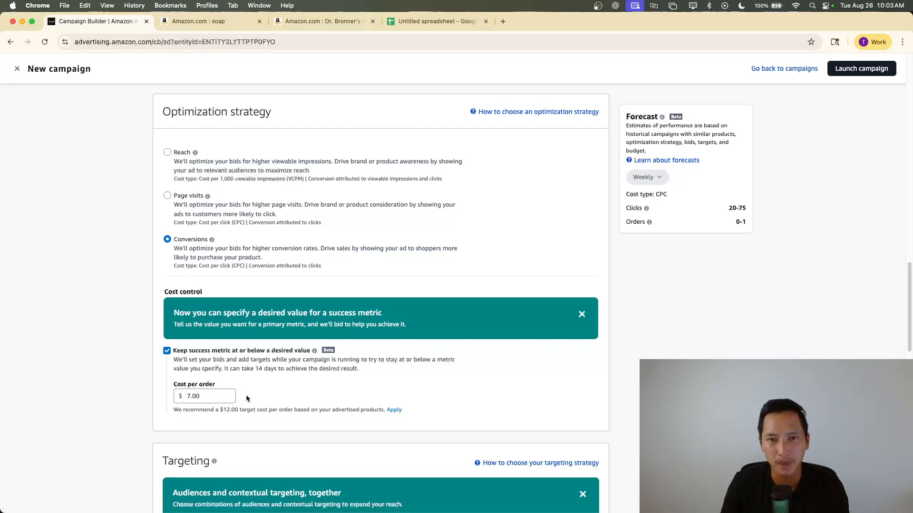
Set the cost per order to $10 and briefly consult the spreadsheet's cost per order for comparison
{"action": "double_click", "coordinate": [190, 396]}
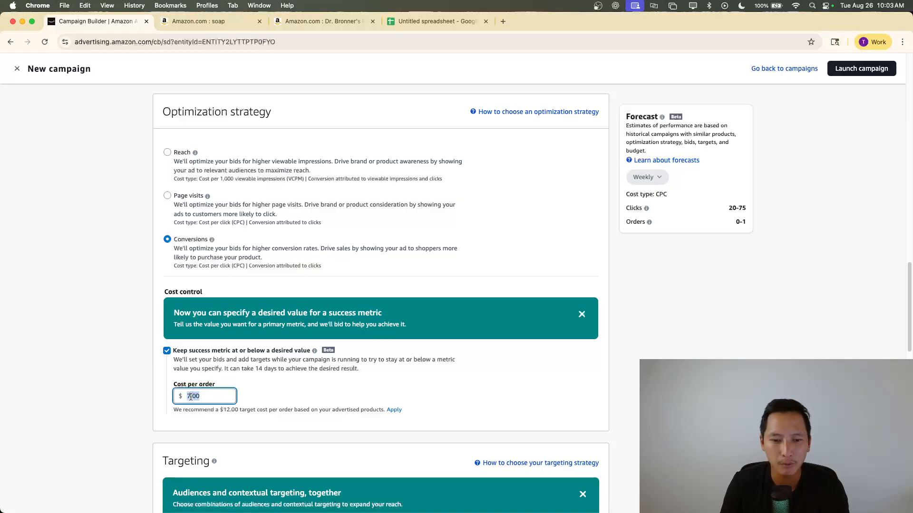
{"action": "type", "text": "10"}
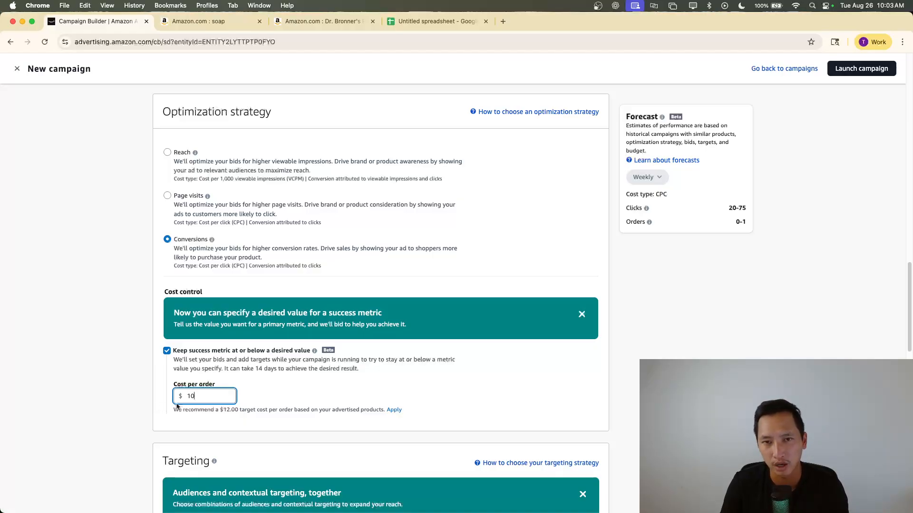
{"action": "double_click", "coordinate": [200, 399]}
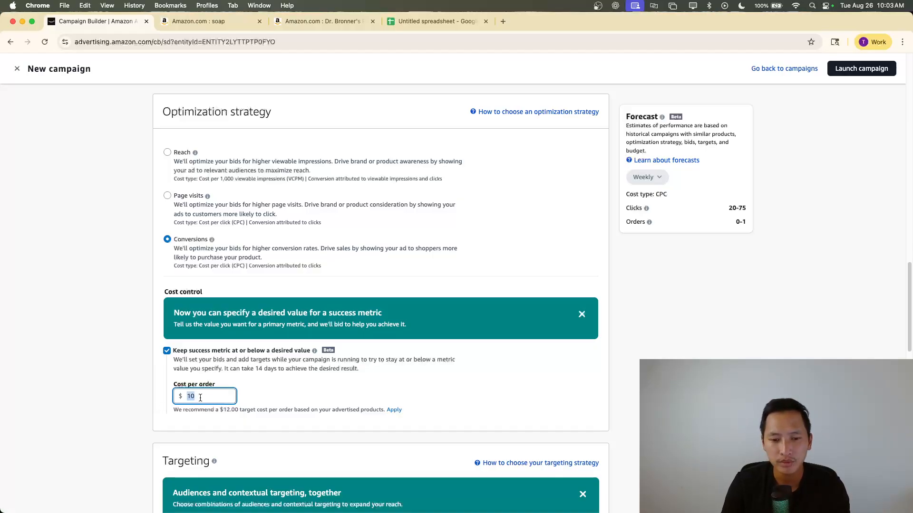
{"action": "left_click", "coordinate": [435, 21]}
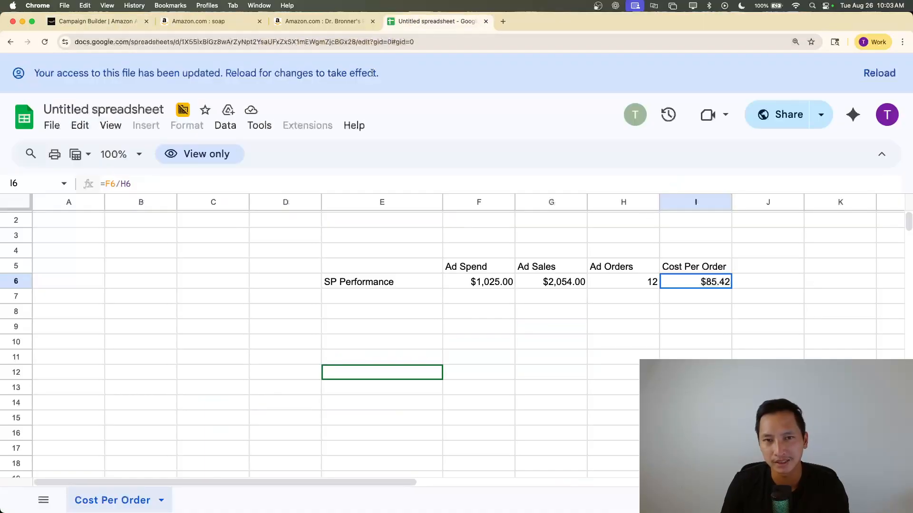
{"action": "left_click", "coordinate": [101, 22]}
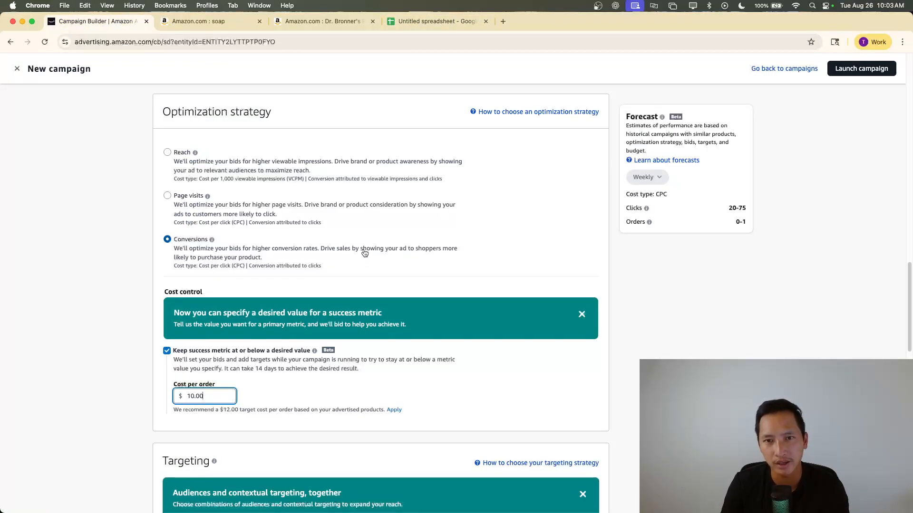
Switch the optimization strategy to Page visits and back to Conversions
{"action": "double_click", "coordinate": [198, 396]}
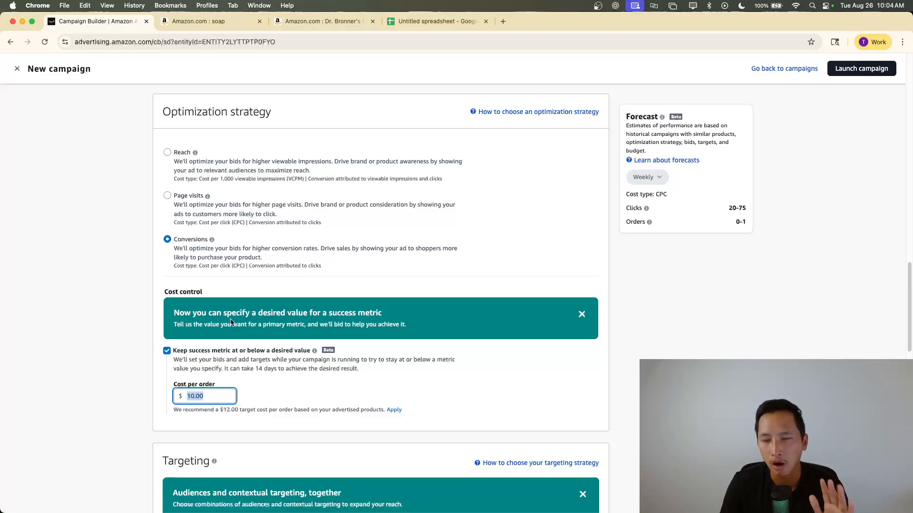
{"action": "left_click", "coordinate": [167, 195]}
{"action": "left_click", "coordinate": [183, 251]}
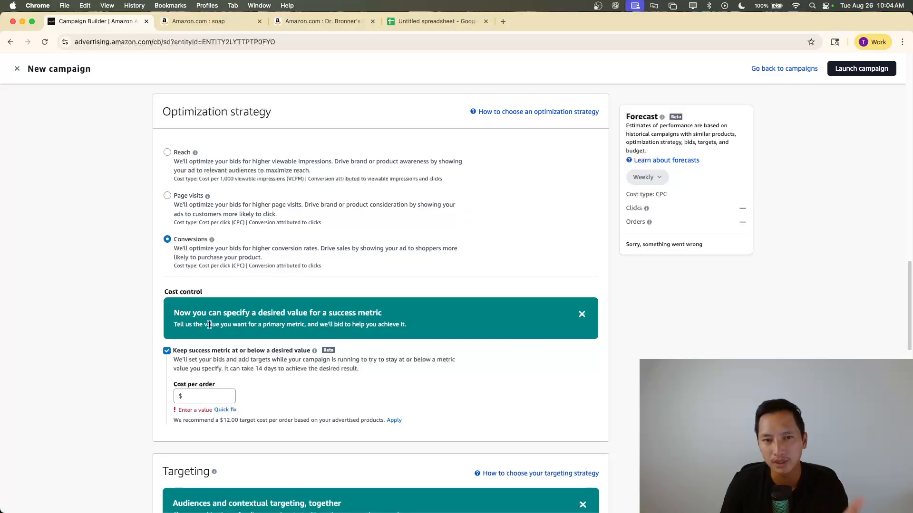
Look over the campaign's targeting section and open the suggested Remarketing audiences
{"action": "scroll", "coordinate": [210, 324], "scroll_direction": "down", "scroll_amount": 3}
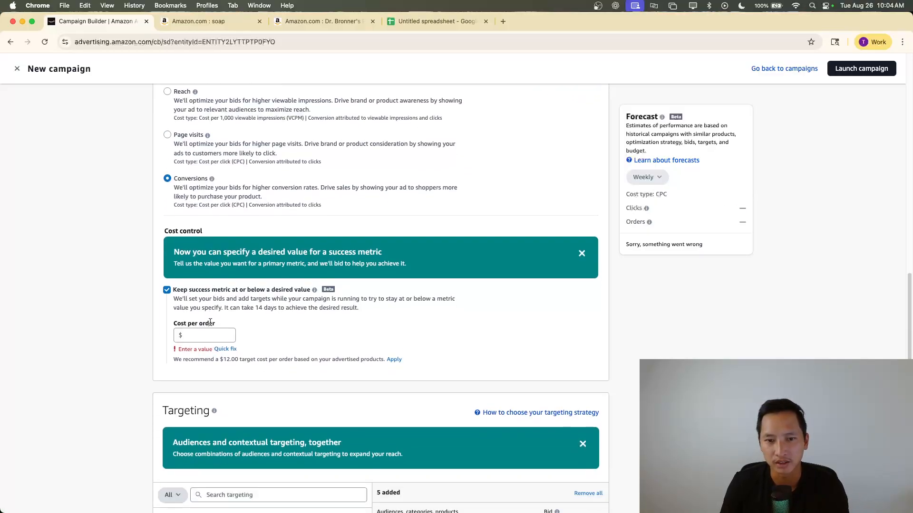
{"action": "scroll", "coordinate": [210, 322], "scroll_direction": "down", "scroll_amount": 10}
{"action": "scroll", "coordinate": [213, 319], "scroll_direction": "up", "scroll_amount": 4}
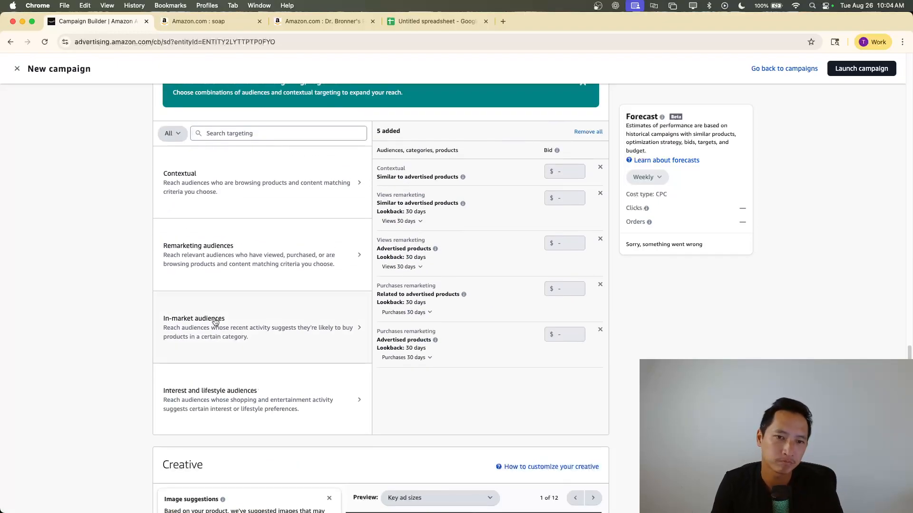
{"action": "scroll", "coordinate": [217, 306], "scroll_direction": "up", "scroll_amount": 1}
{"action": "scroll", "coordinate": [233, 192], "scroll_direction": "up", "scroll_amount": 4}
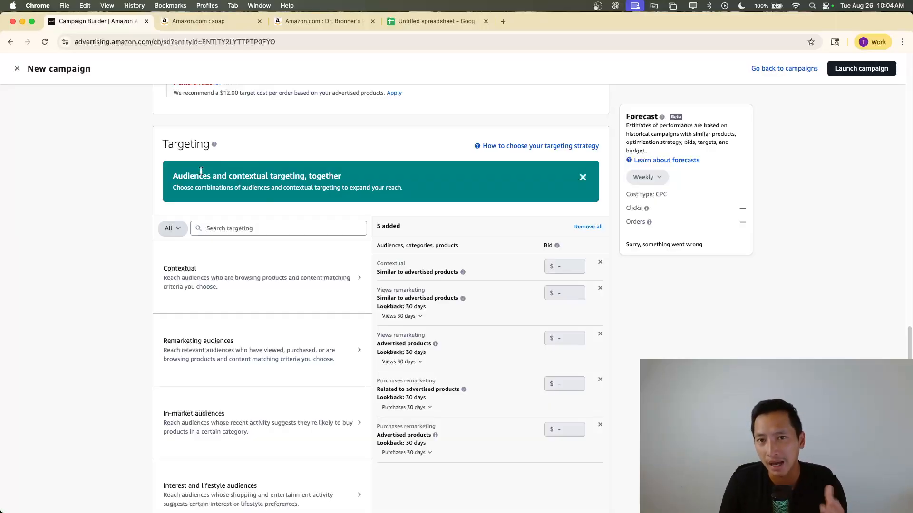
{"action": "left_click", "coordinate": [208, 346]}
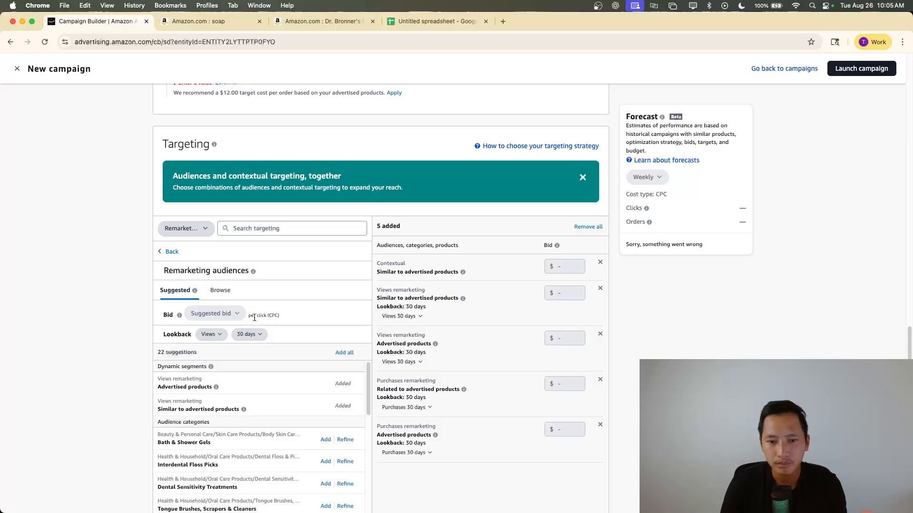
{"action": "scroll", "coordinate": [252, 310], "scroll_direction": "down", "scroll_amount": 3}
{"action": "scroll", "coordinate": [144, 310], "scroll_direction": "down", "scroll_amount": 1}
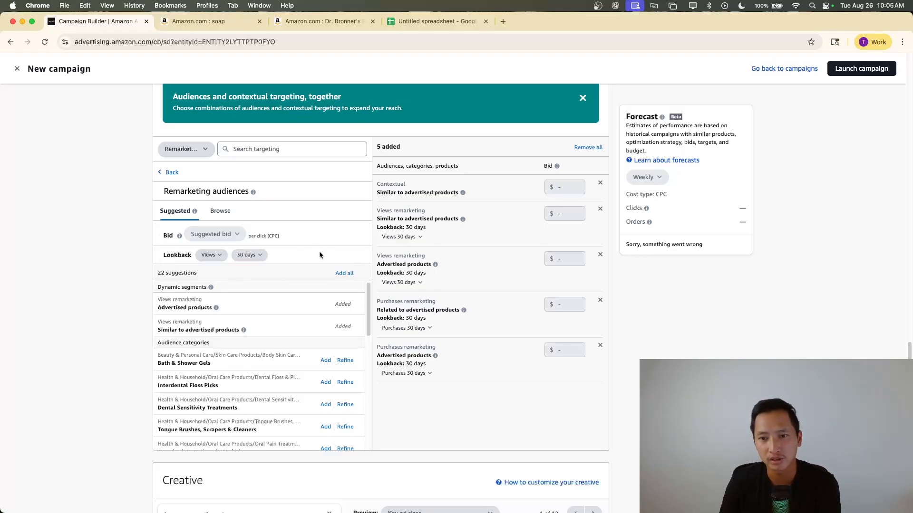
Remove the contextual and views remarketing targets for similar products, and the purchases remarketing target for related products
{"action": "mouse_move", "coordinate": [566, 215]}
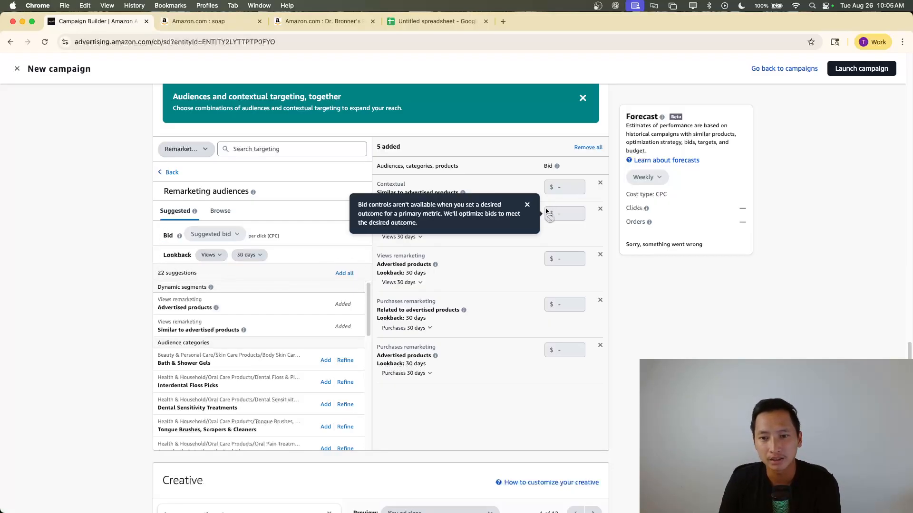
{"action": "left_click", "coordinate": [600, 209]}
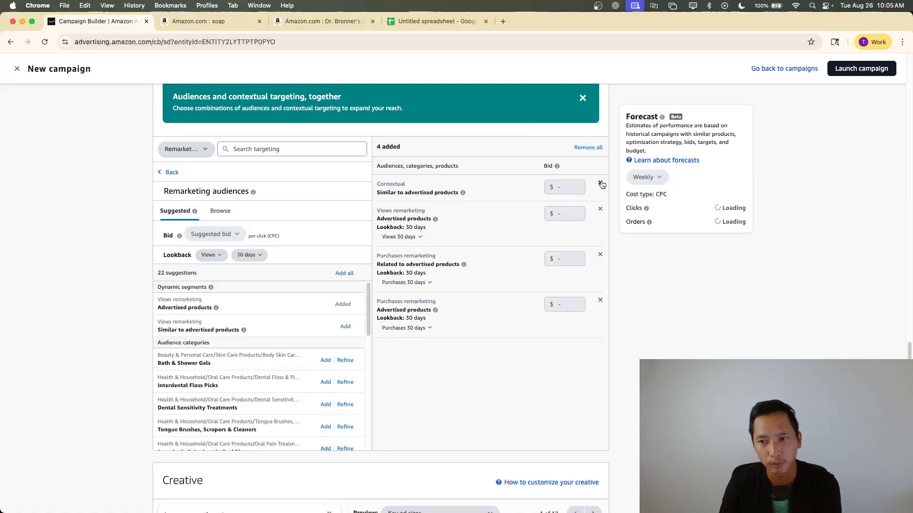
{"action": "left_click", "coordinate": [600, 183]}
{"action": "left_click", "coordinate": [600, 230]}
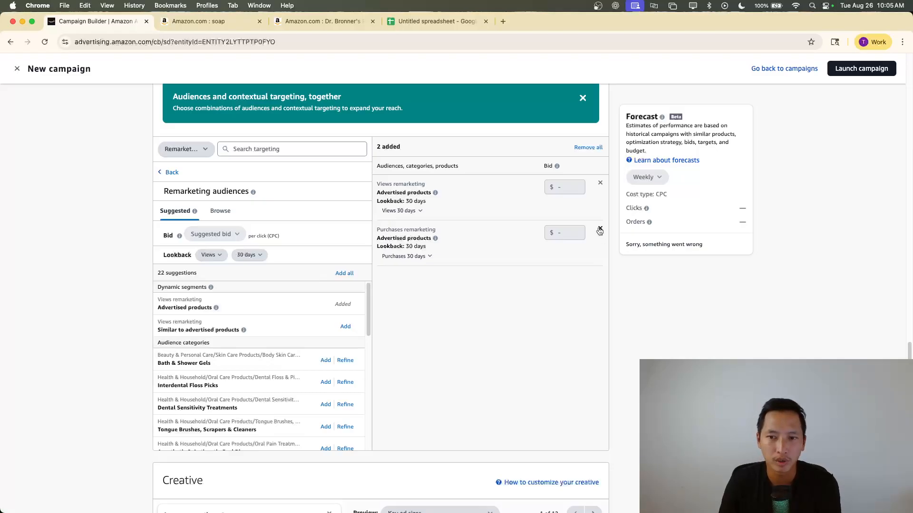
Remove the purchases remarketing target for advertised products and check the lookback options of the remaining views remarketing target
{"action": "left_click", "coordinate": [600, 229]}
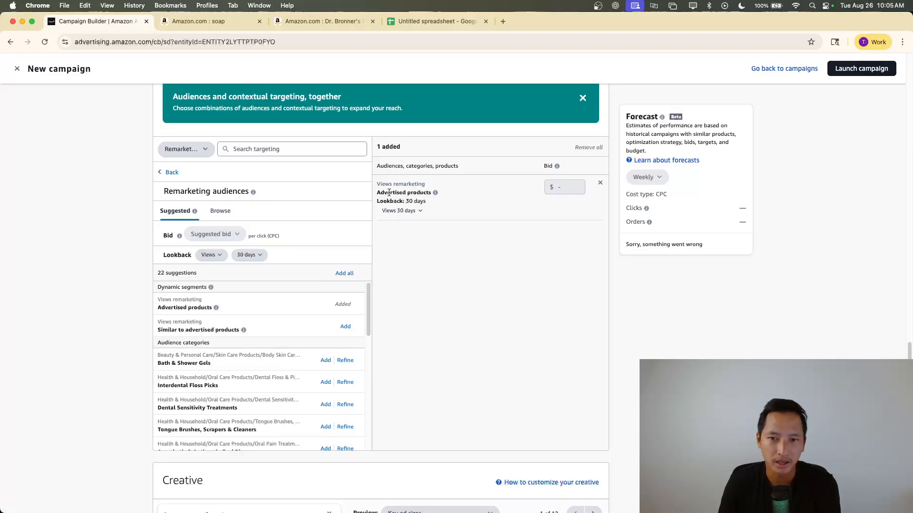
{"action": "mouse_move", "coordinate": [435, 193]}
{"action": "scroll", "coordinate": [393, 212], "scroll_direction": "up", "scroll_amount": 15}
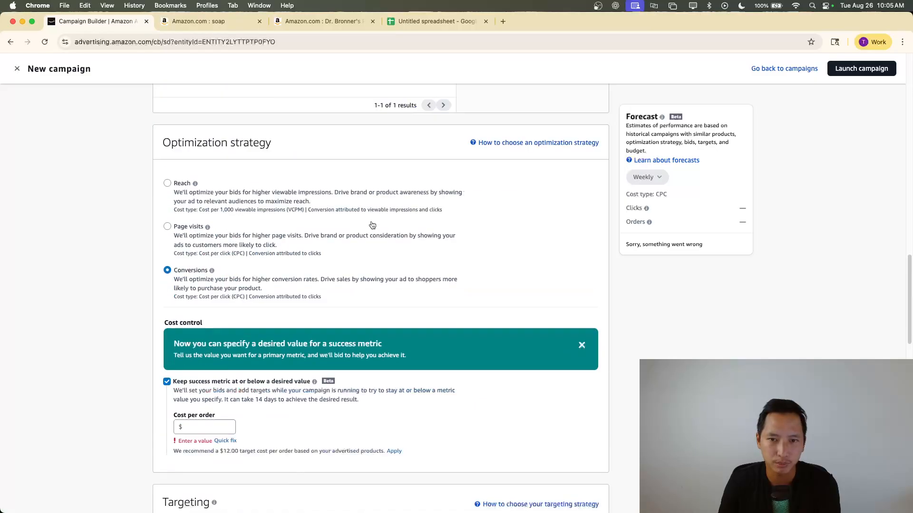
{"action": "scroll", "coordinate": [464, 254], "scroll_direction": "down", "scroll_amount": 15}
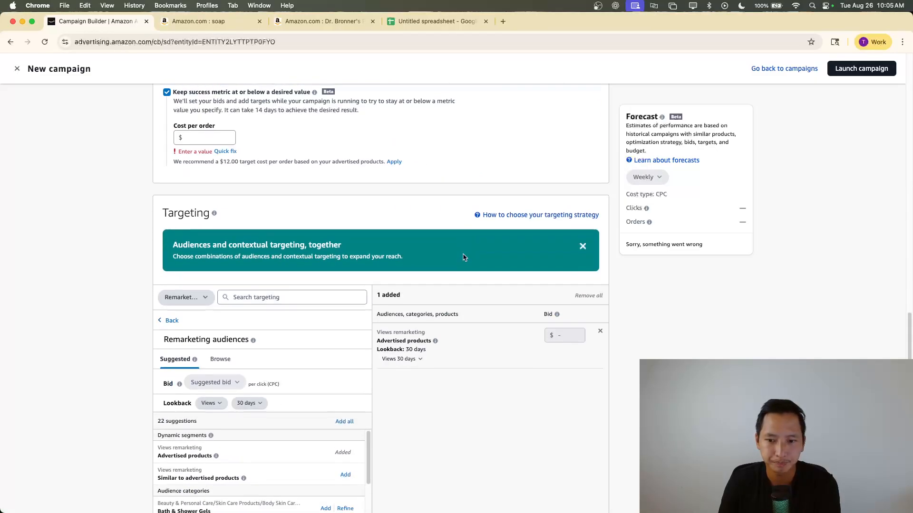
{"action": "left_click", "coordinate": [416, 298]}
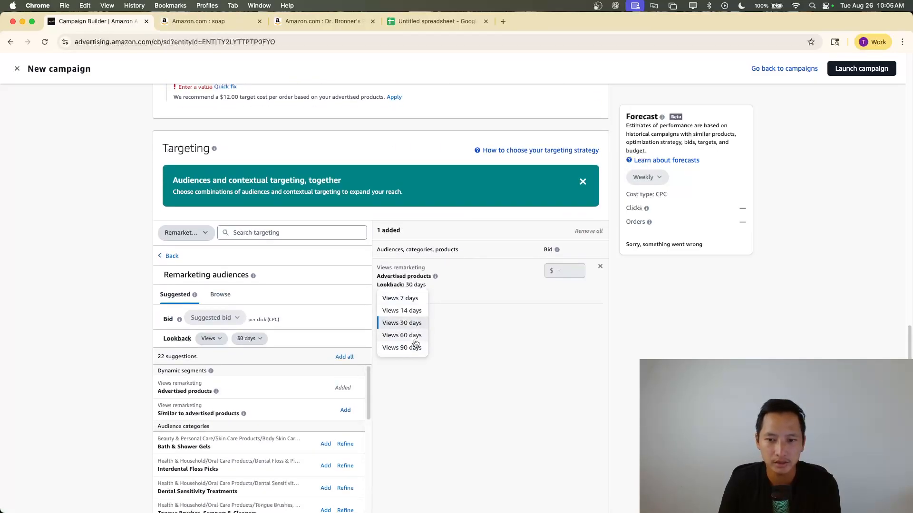
{"action": "left_click", "coordinate": [571, 276]}
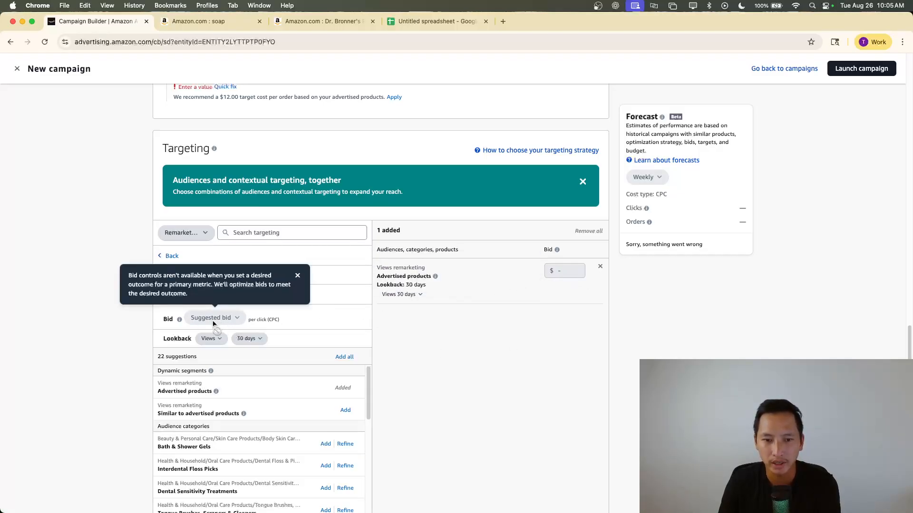
Switch the optimization strategy to Reach and then Page visits, and check the bid controls for Remarketing audiences
{"action": "scroll", "coordinate": [253, 292], "scroll_direction": "up", "scroll_amount": 7}
{"action": "left_click", "coordinate": [182, 153]}
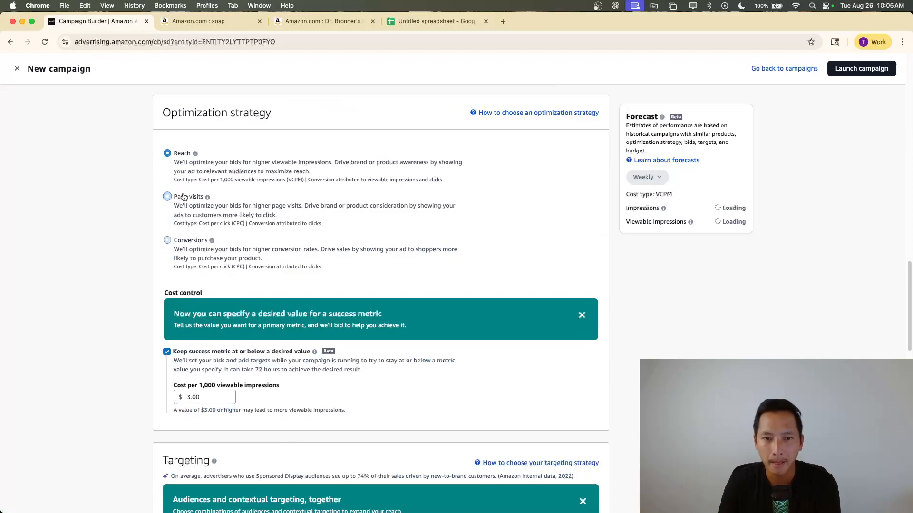
{"action": "left_click", "coordinate": [181, 196]}
{"action": "scroll", "coordinate": [321, 305], "scroll_direction": "down", "scroll_amount": 7}
{"action": "scroll", "coordinate": [321, 306], "scroll_direction": "down", "scroll_amount": 3}
{"action": "scroll", "coordinate": [304, 297], "scroll_direction": "up", "scroll_amount": 2}
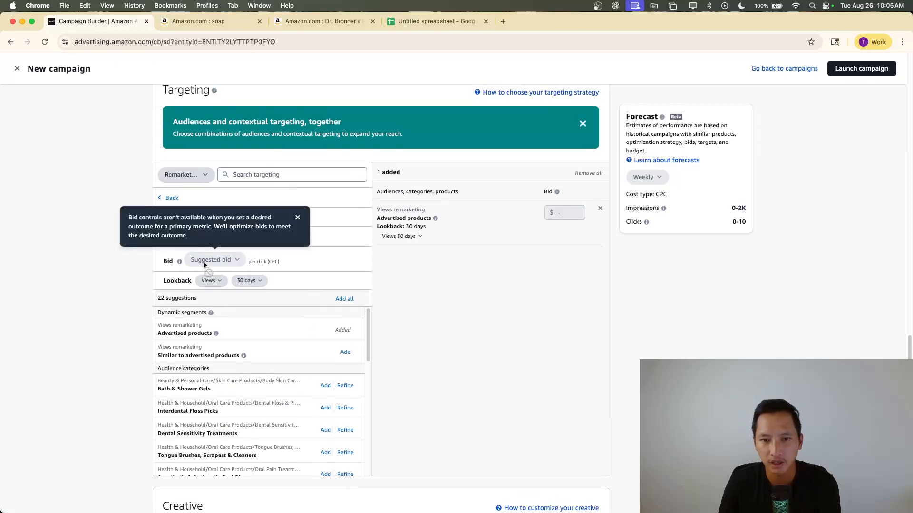
Set the optimization strategy to Reach and check the bid and lookback controls for Remarketing audiences
{"action": "scroll", "coordinate": [223, 237], "scroll_direction": "up", "scroll_amount": 6}
{"action": "scroll", "coordinate": [200, 223], "scroll_direction": "down", "scroll_amount": 2}
{"action": "scroll", "coordinate": [208, 245], "scroll_direction": "down", "scroll_amount": 2}
{"action": "left_click", "coordinate": [167, 216]}
{"action": "scroll", "coordinate": [171, 218], "scroll_direction": "down", "scroll_amount": 4}
{"action": "mouse_move", "coordinate": [216, 247]}
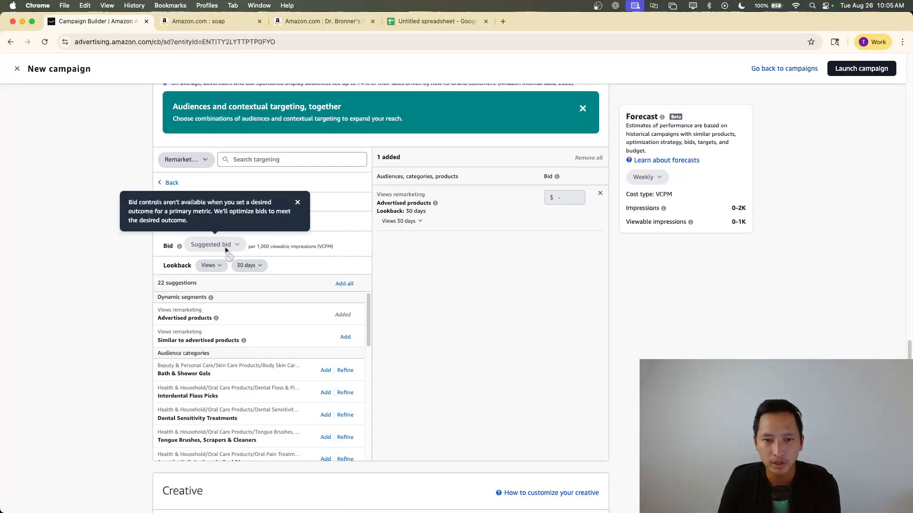
{"action": "left_click", "coordinate": [240, 266]}
{"action": "left_click", "coordinate": [248, 298]}
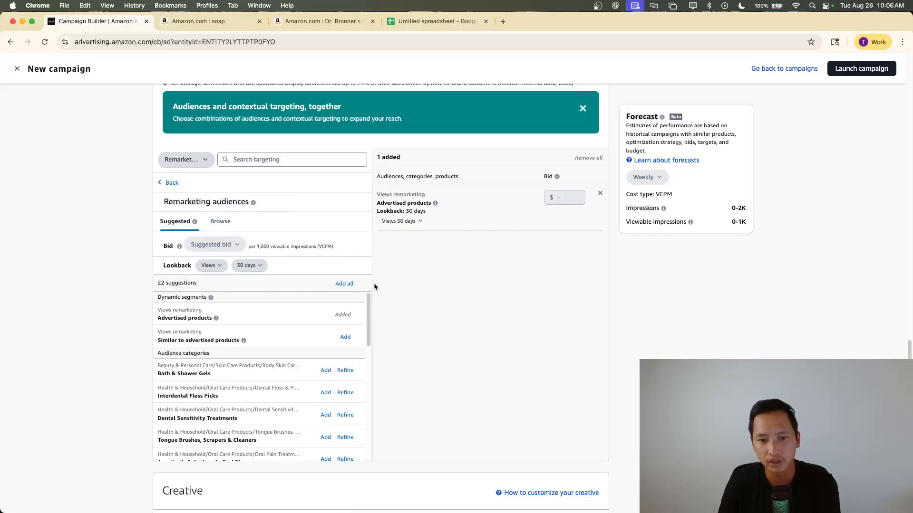
Remove the views remarketing target for advertised products and return to the list of targeting types
{"action": "scroll", "coordinate": [415, 276], "scroll_direction": "down", "scroll_amount": 2}
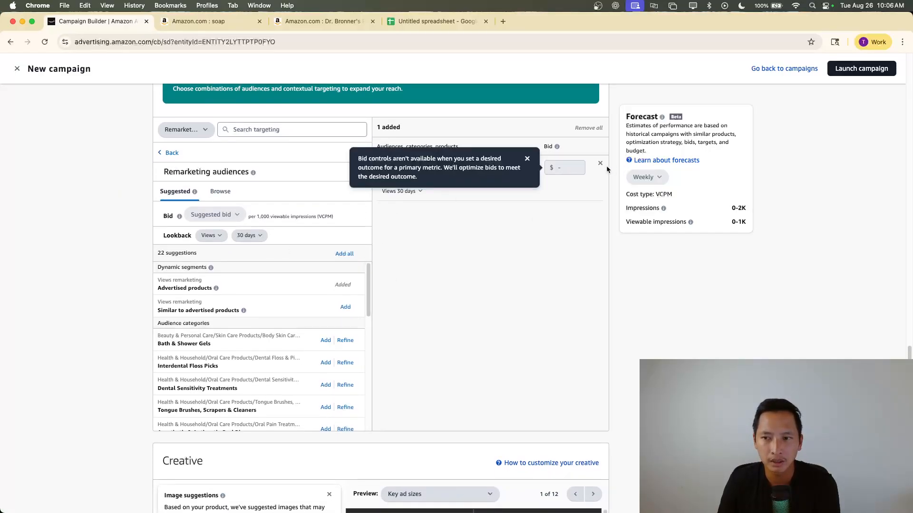
{"action": "left_click", "coordinate": [600, 164]}
{"action": "left_click", "coordinate": [169, 152]}
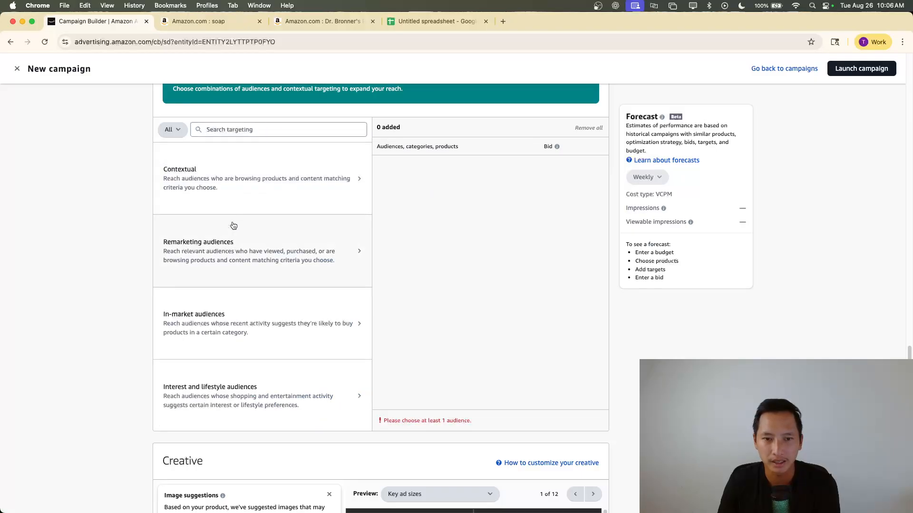
Look through the suggested categories for Contextual targeting, including the similar-products segment, and return to the targeting types
{"action": "left_click", "coordinate": [235, 186]}
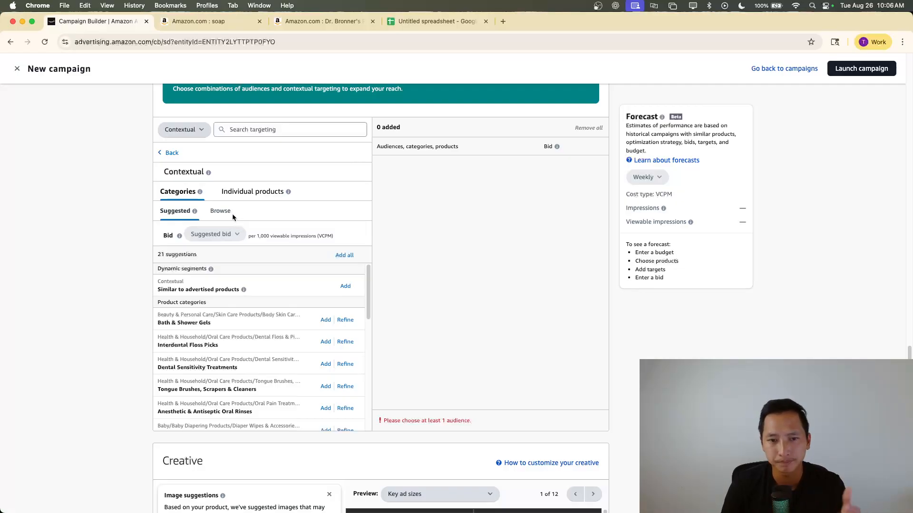
{"action": "left_click", "coordinate": [168, 153]}
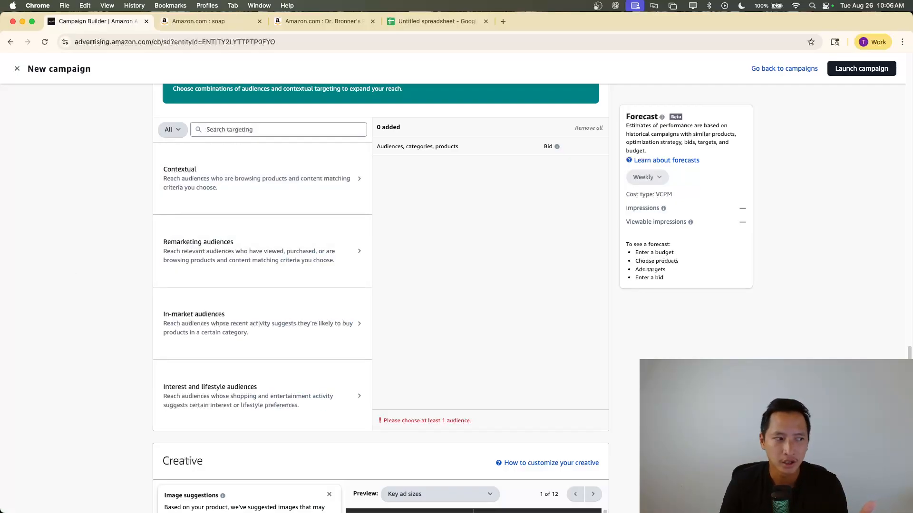
{"action": "left_click", "coordinate": [255, 179]}
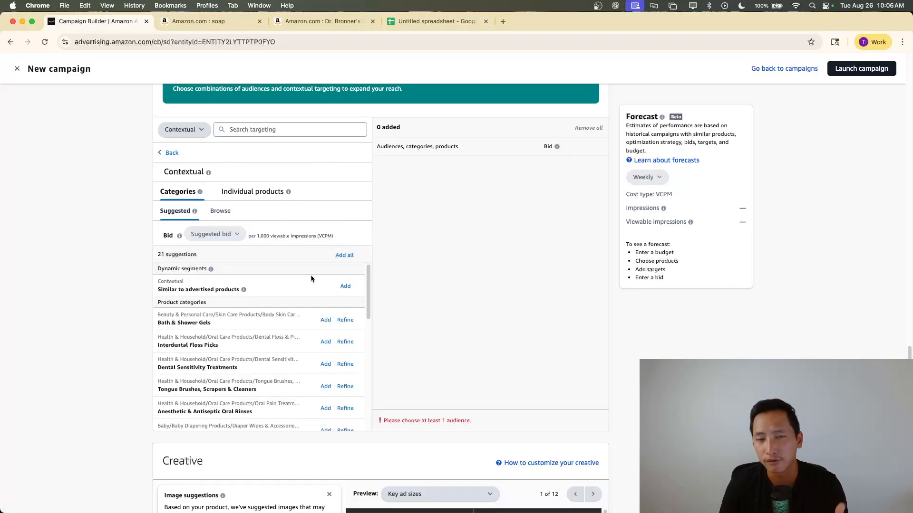
{"action": "scroll", "coordinate": [311, 278], "scroll_direction": "down", "scroll_amount": 1}
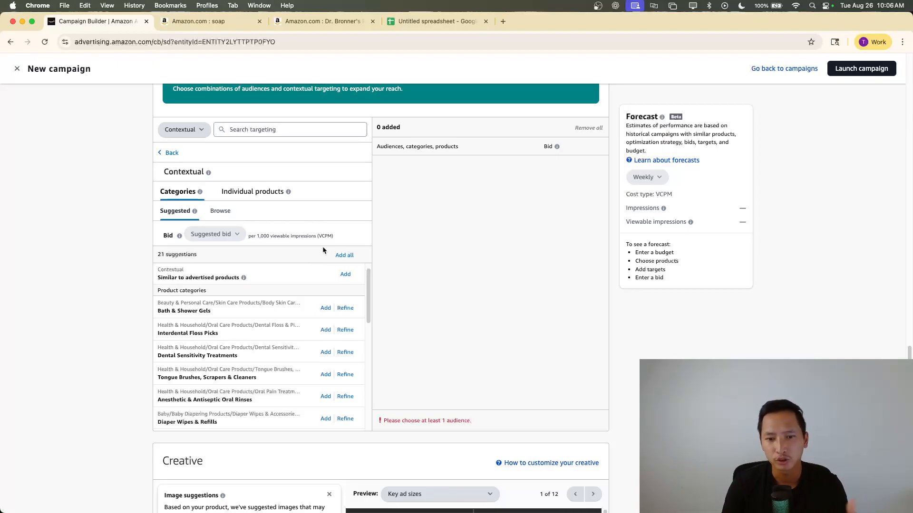
{"action": "left_click", "coordinate": [170, 153]}
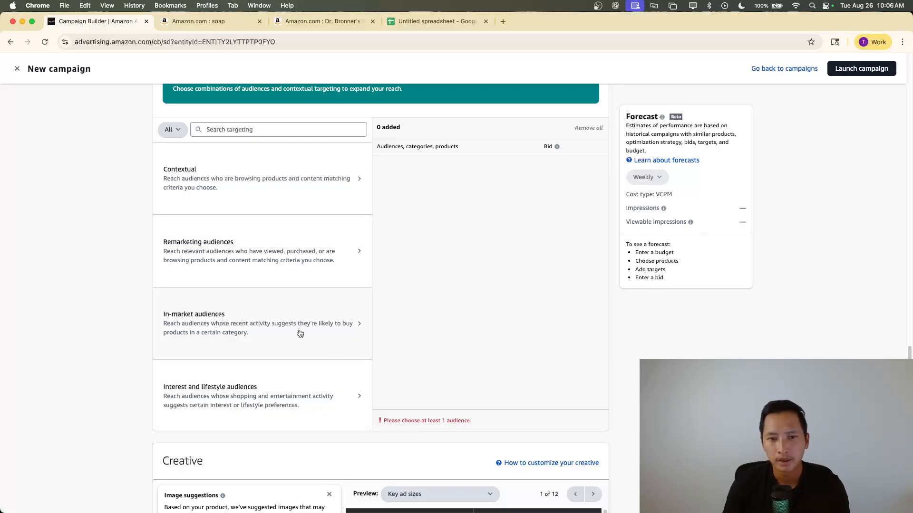
Compare the suggested In-market audiences with the suggested Contextual product categories
{"action": "left_click", "coordinate": [268, 330]}
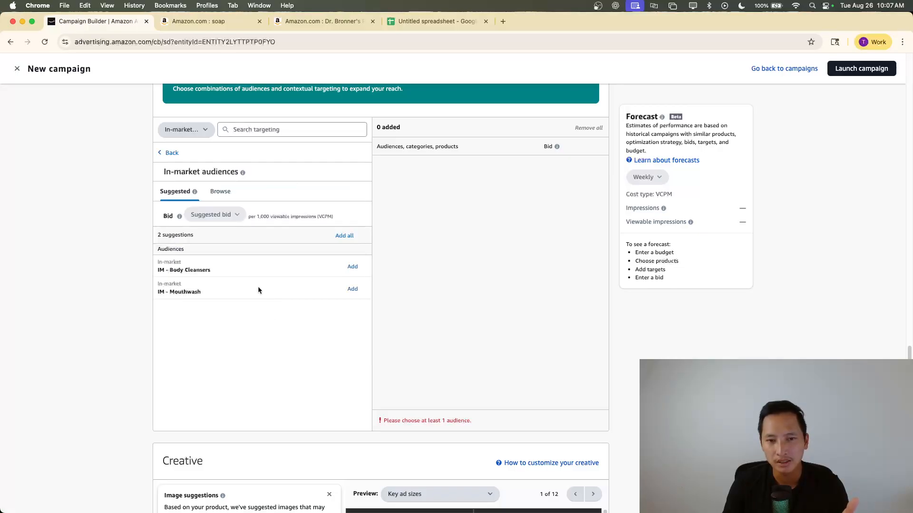
{"action": "left_click", "coordinate": [168, 153]}
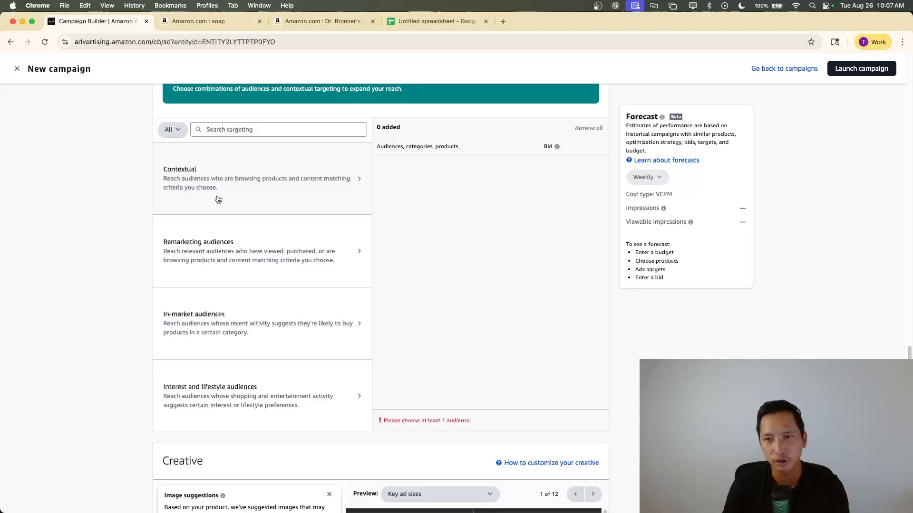
{"action": "left_click", "coordinate": [218, 198]}
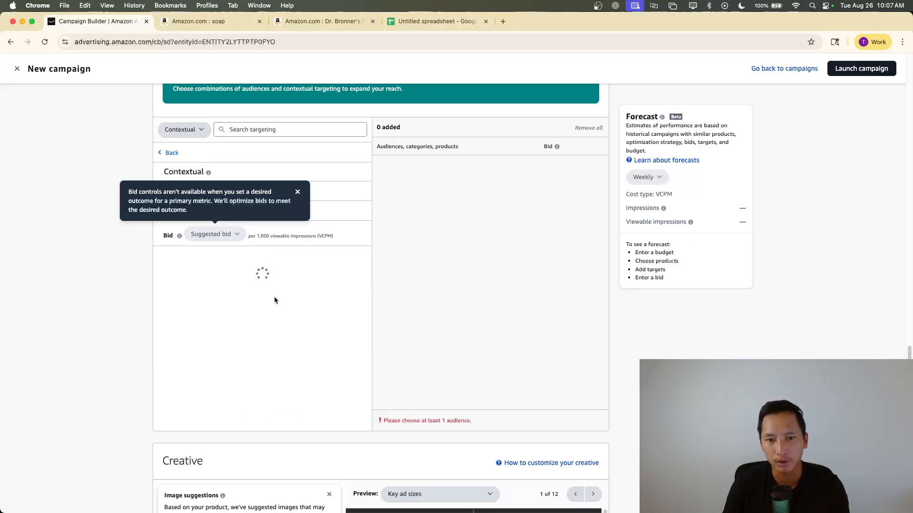
{"action": "scroll", "coordinate": [300, 304], "scroll_direction": "down", "scroll_amount": 3}
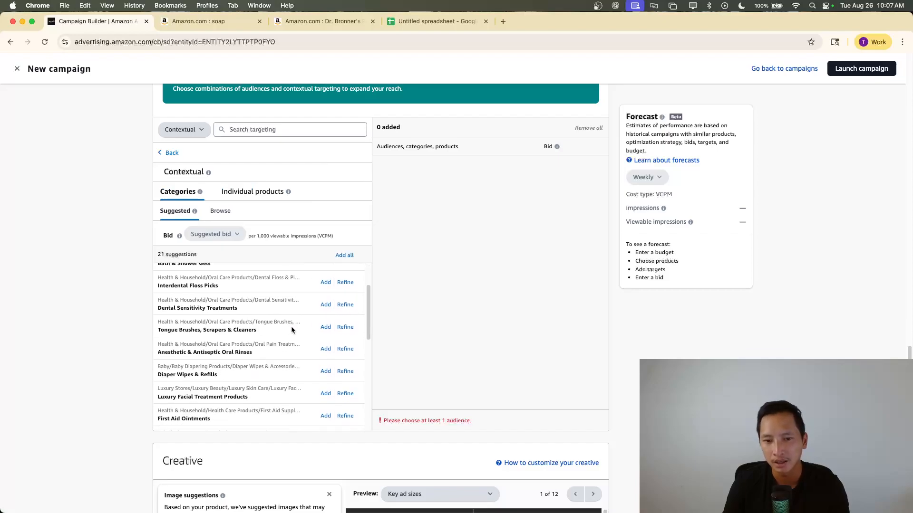
{"action": "scroll", "coordinate": [306, 316], "scroll_direction": "down", "scroll_amount": 8}
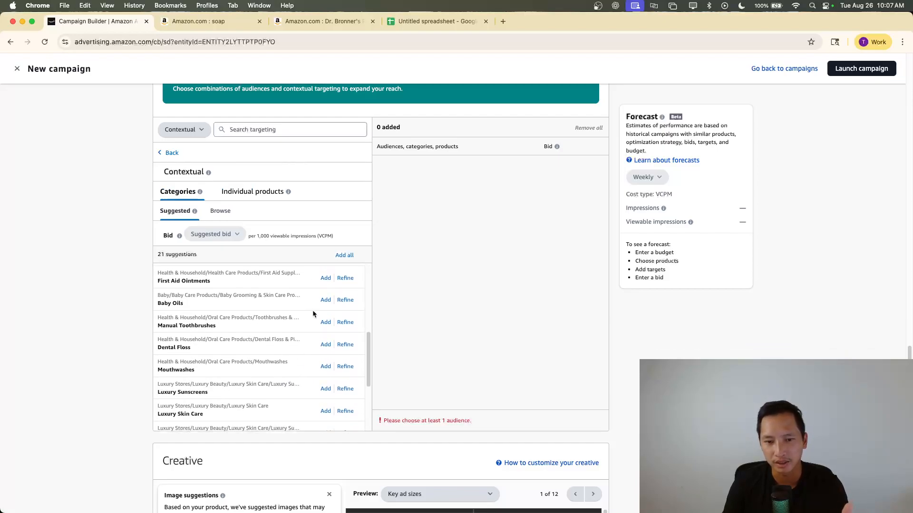
Add the suggested in-market audience IM - Body Cleansers to the campaign's targeting
{"action": "left_click", "coordinate": [169, 157]}
{"action": "left_click", "coordinate": [237, 335]}
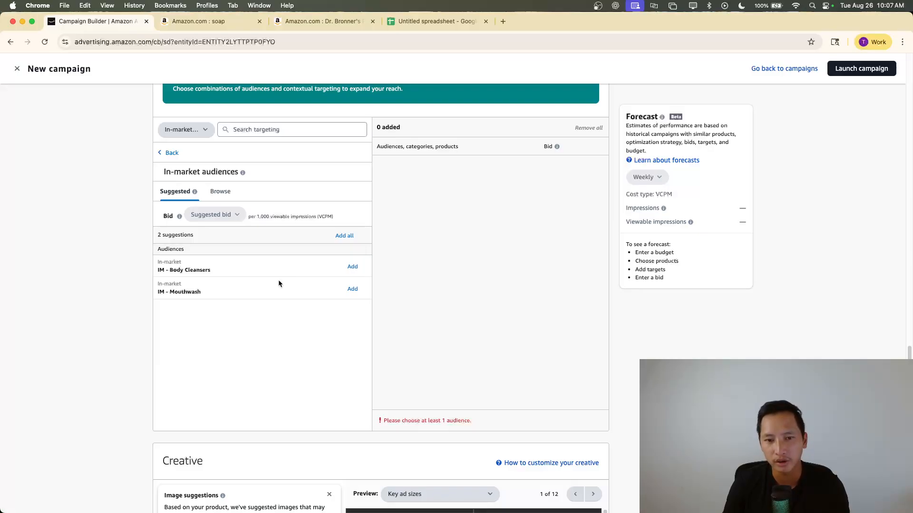
{"action": "left_click", "coordinate": [351, 266]}
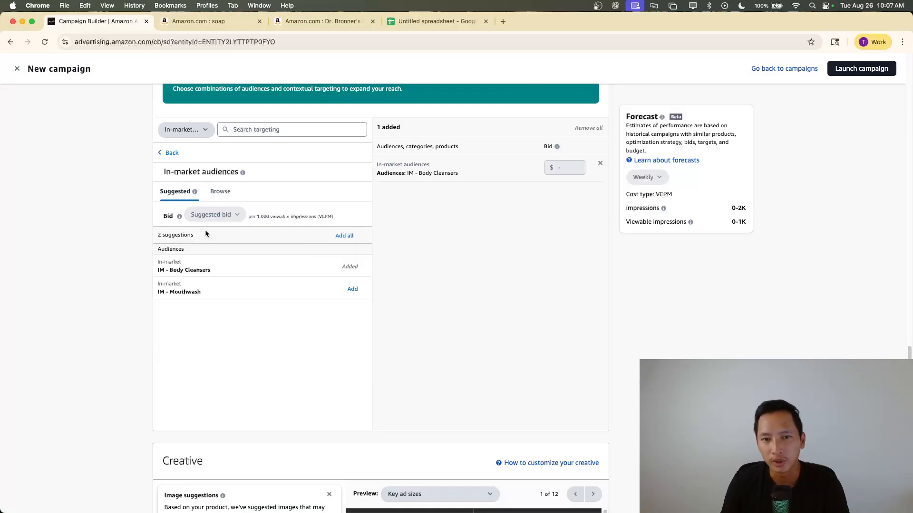
Open the suggested Interest and lifestyle audiences and review them against the product being advertised
{"action": "left_click", "coordinate": [169, 153]}
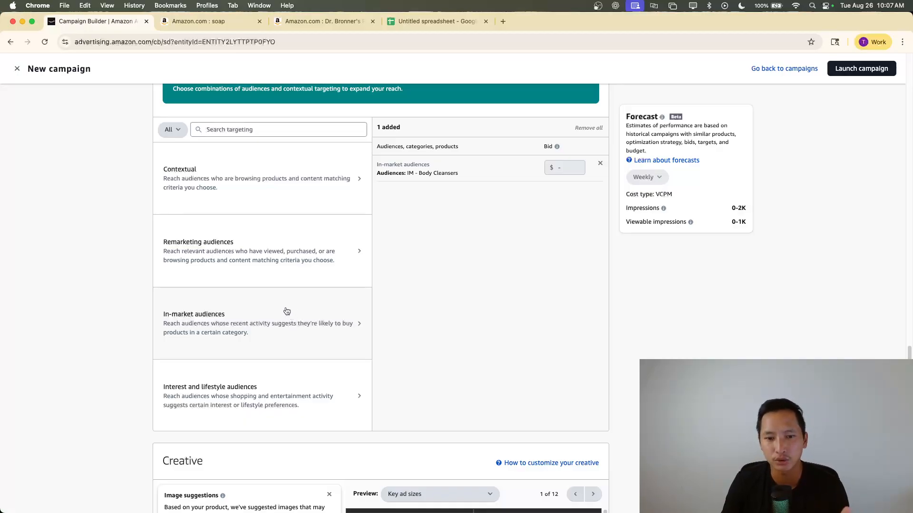
{"action": "scroll", "coordinate": [285, 314], "scroll_direction": "down", "scroll_amount": 2}
{"action": "left_click", "coordinate": [288, 336]}
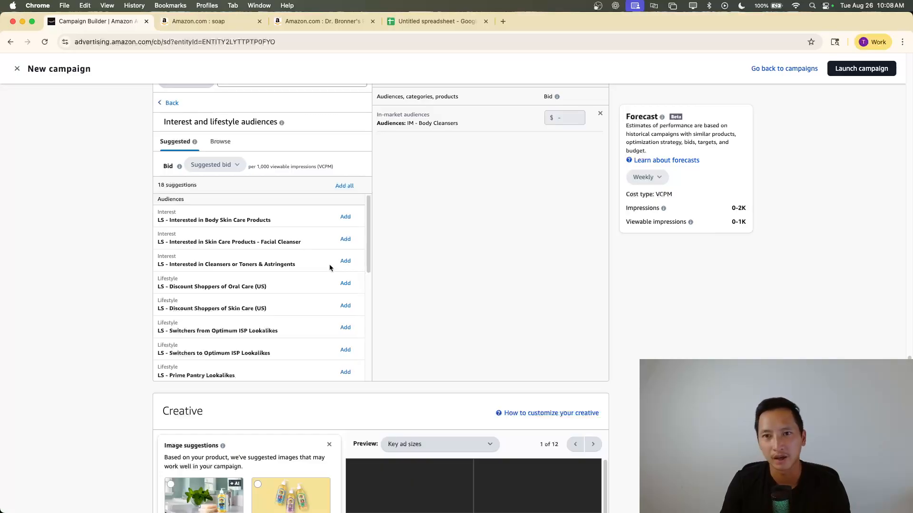
{"action": "scroll", "coordinate": [329, 264], "scroll_direction": "up", "scroll_amount": 15}
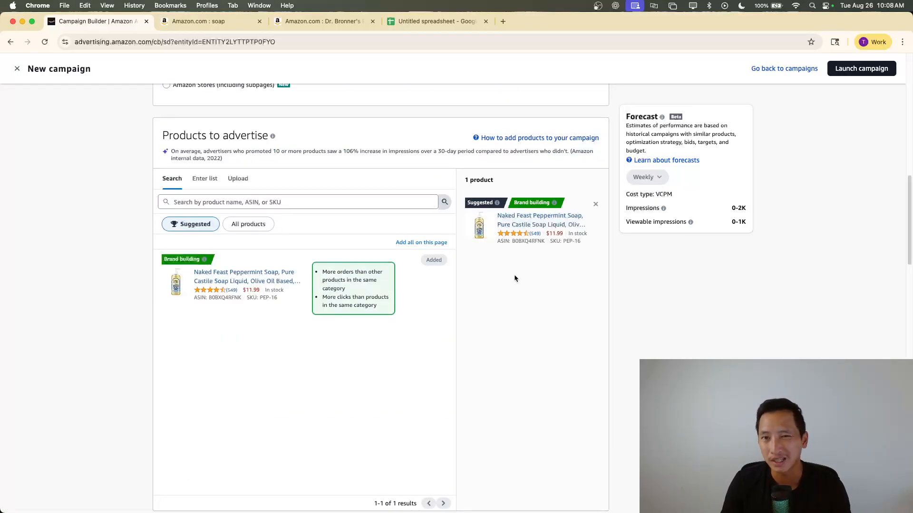
{"action": "scroll", "coordinate": [515, 274], "scroll_direction": "down", "scroll_amount": 7}
{"action": "scroll", "coordinate": [445, 285], "scroll_direction": "down", "scroll_amount": 10}
{"action": "scroll", "coordinate": [438, 284], "scroll_direction": "up", "scroll_amount": 5}
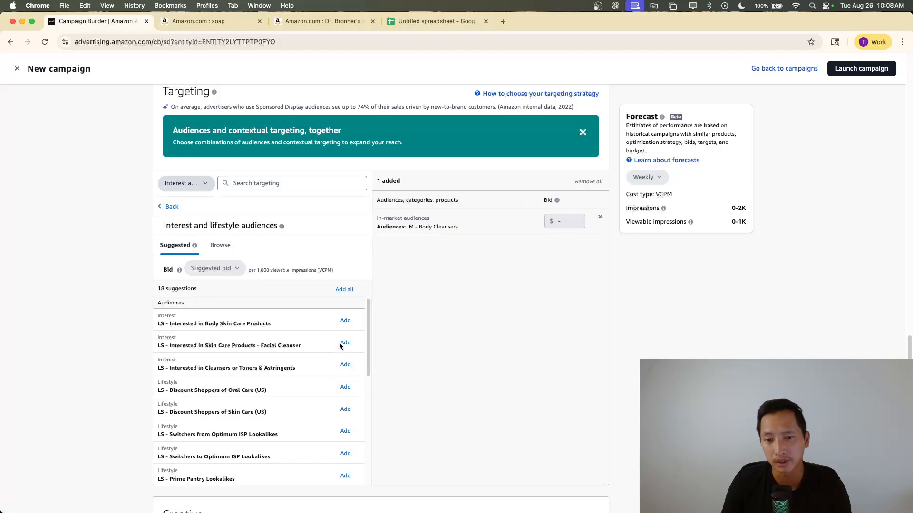
Add the audience LS - Switchers to Verizon Fios Lookalikes and remove the IM - Body Cleansers target
{"action": "scroll", "coordinate": [327, 280], "scroll_direction": "down", "scroll_amount": 2}
{"action": "scroll", "coordinate": [338, 275], "scroll_direction": "down", "scroll_amount": 3}
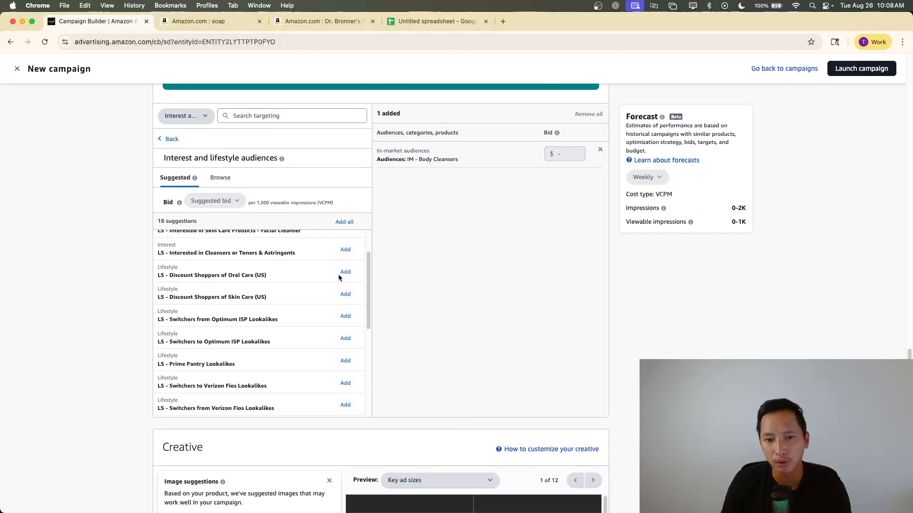
{"action": "scroll", "coordinate": [342, 357], "scroll_direction": "down", "scroll_amount": 1}
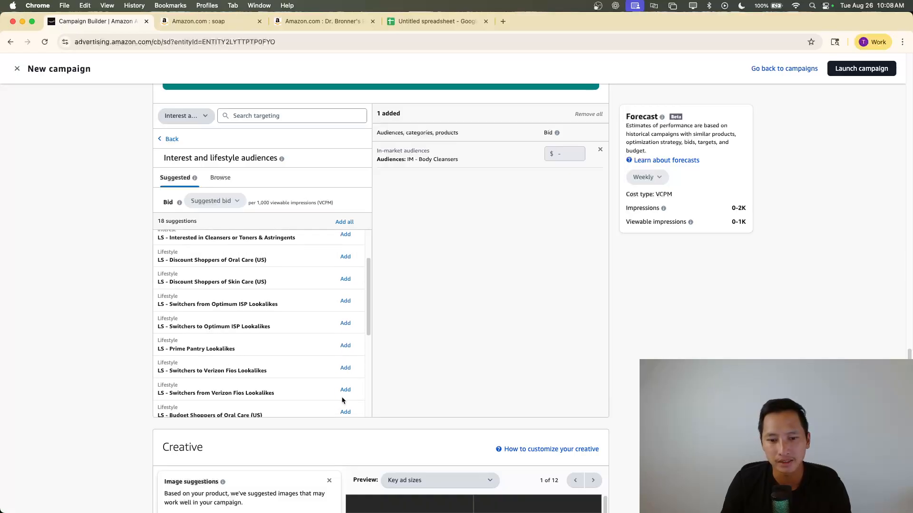
{"action": "left_click", "coordinate": [345, 370]}
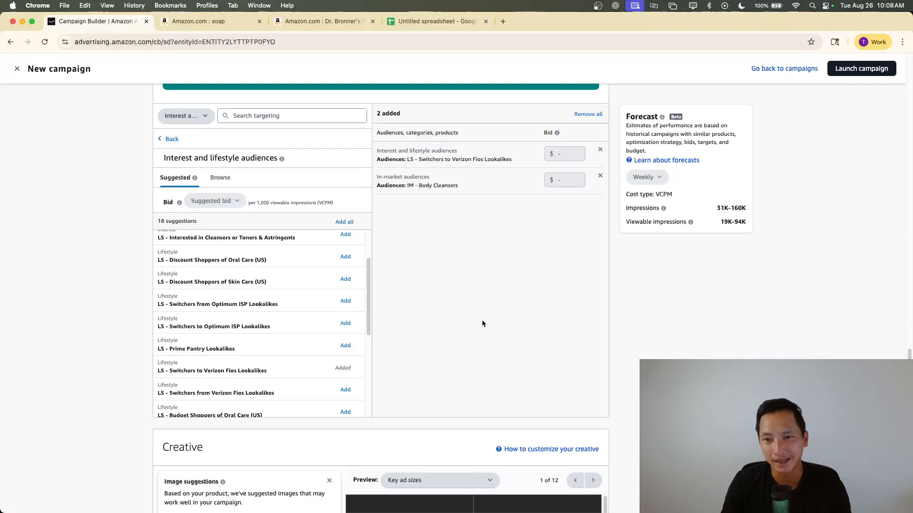
{"action": "left_click", "coordinate": [596, 179]}
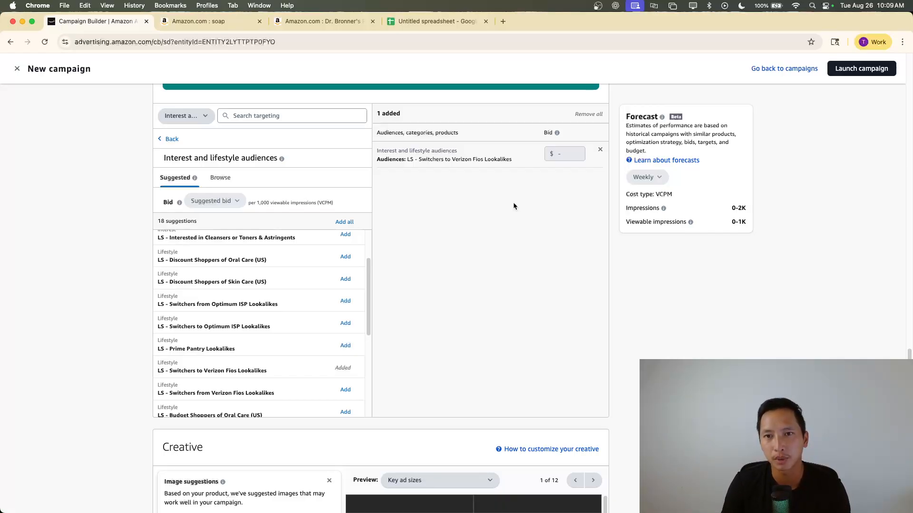
Look over the Creative section, the cost control setting and the campaign's targeting
{"action": "scroll", "coordinate": [438, 261], "scroll_direction": "down", "scroll_amount": 2}
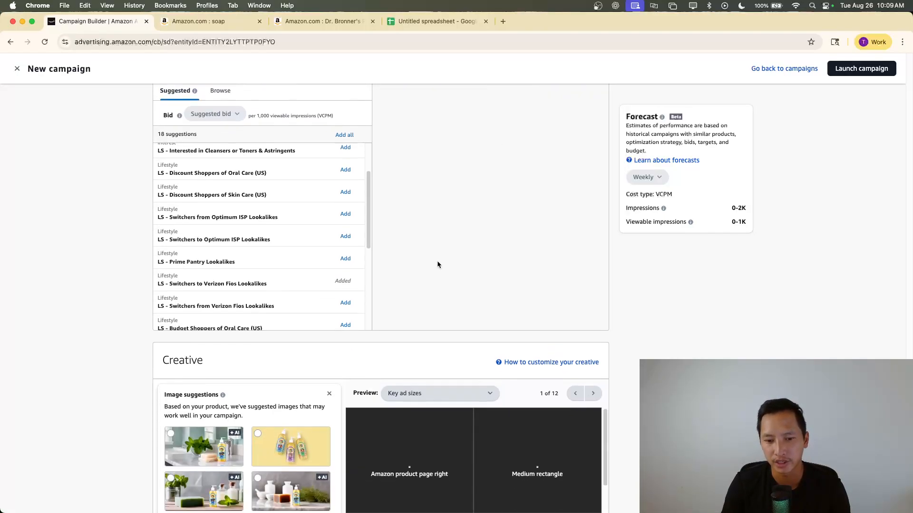
{"action": "scroll", "coordinate": [423, 256], "scroll_direction": "down", "scroll_amount": 1}
{"action": "scroll", "coordinate": [417, 256], "scroll_direction": "up", "scroll_amount": 5}
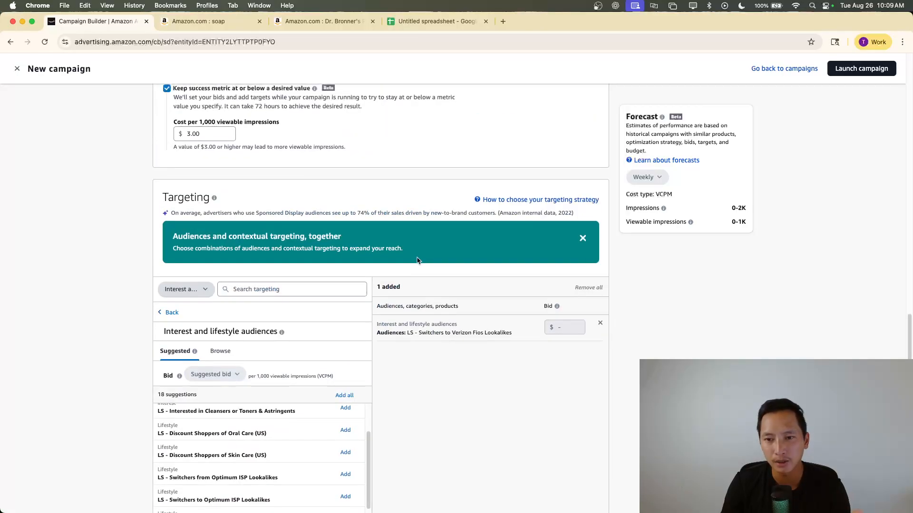
{"action": "scroll", "coordinate": [421, 261], "scroll_direction": "down", "scroll_amount": 2}
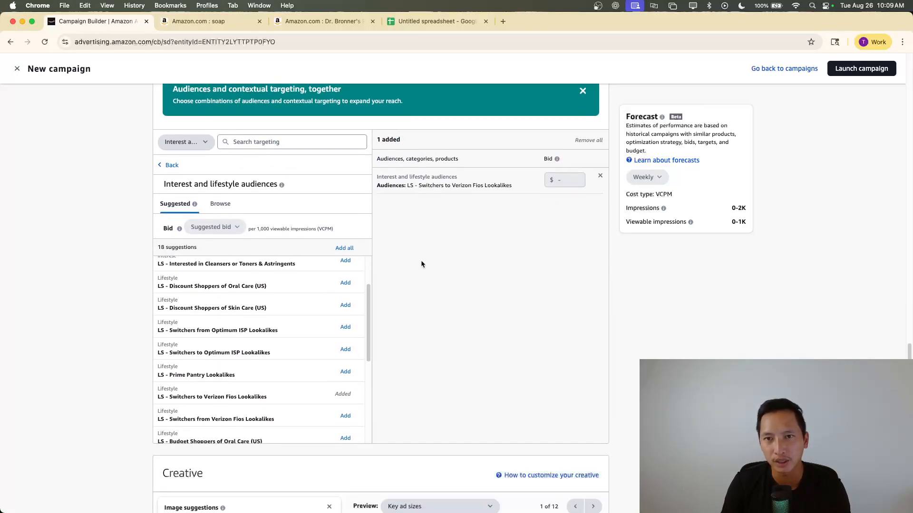
{"action": "scroll", "coordinate": [420, 260], "scroll_direction": "down", "scroll_amount": 2}
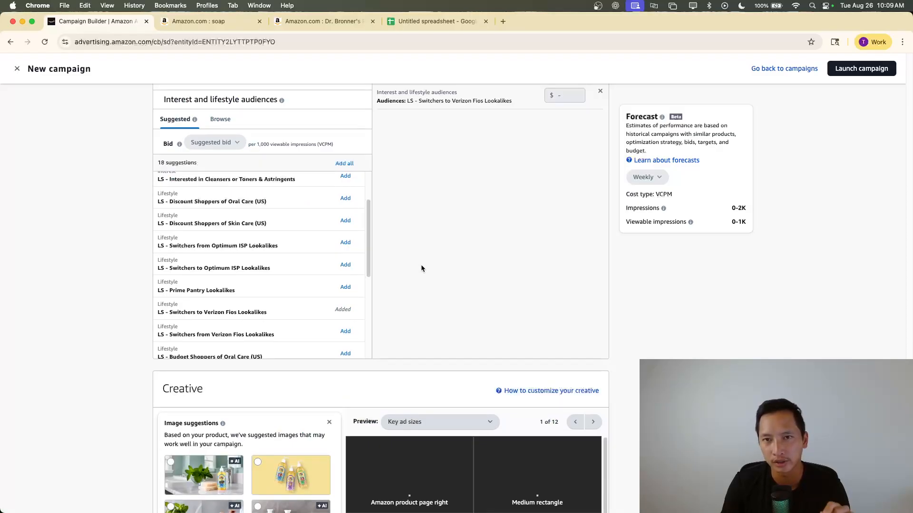
Dismiss the image suggestions in the Creative section to return to the ad's logo, headline and image customization options
{"action": "scroll", "coordinate": [421, 266], "scroll_direction": "down", "scroll_amount": 1}
{"action": "scroll", "coordinate": [421, 269], "scroll_direction": "down", "scroll_amount": 2}
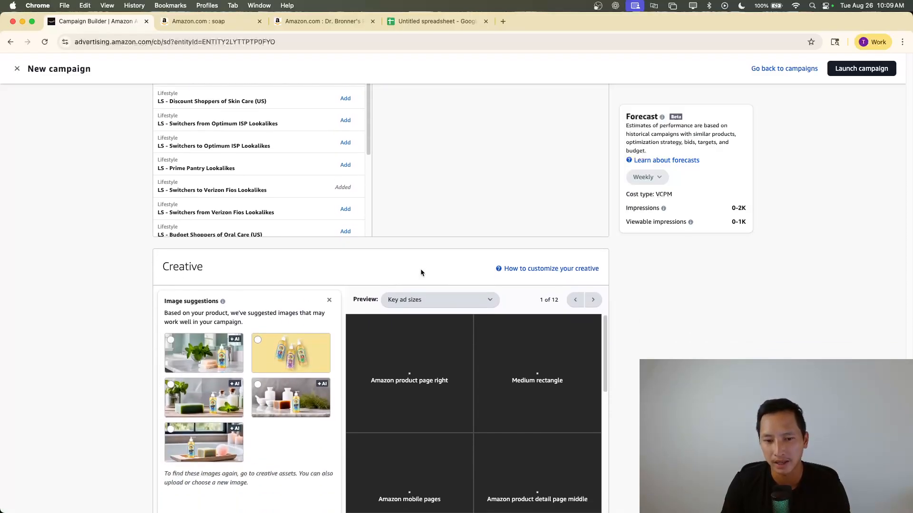
{"action": "scroll", "coordinate": [420, 269], "scroll_direction": "down", "scroll_amount": 2}
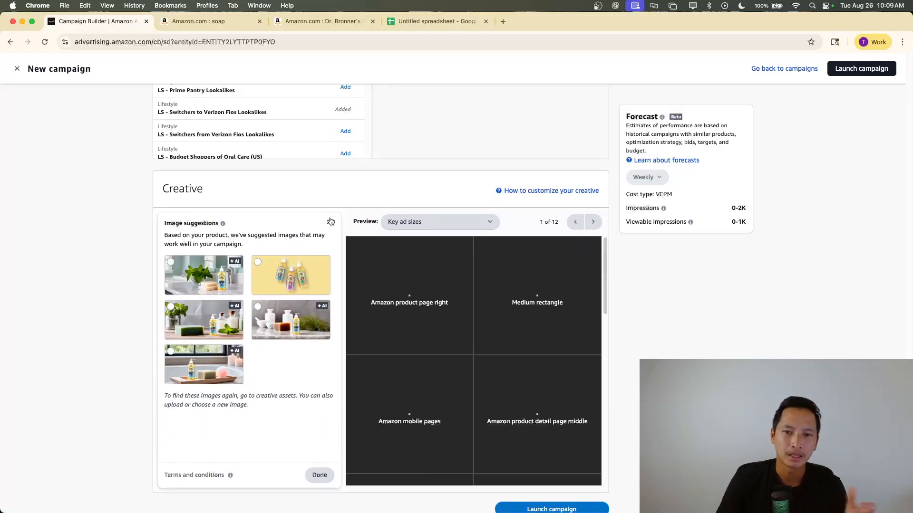
{"action": "left_click", "coordinate": [330, 222]}
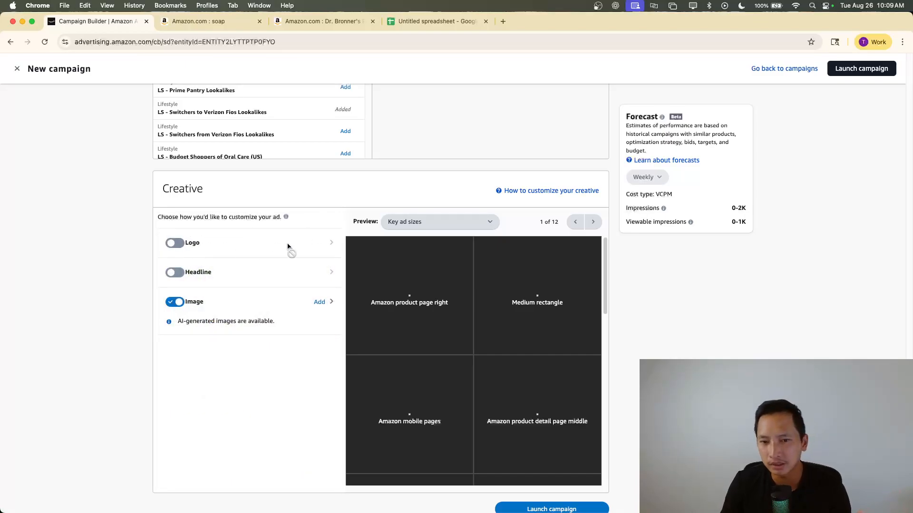
Start adding an image to the creative and select the suggested picture of three bottles on a yellow background
{"action": "left_click", "coordinate": [318, 302]}
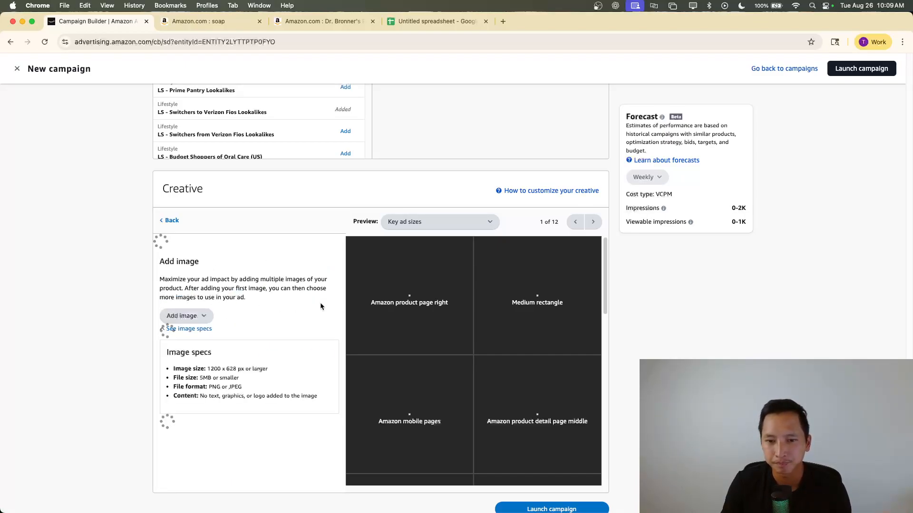
{"action": "left_click", "coordinate": [186, 299]}
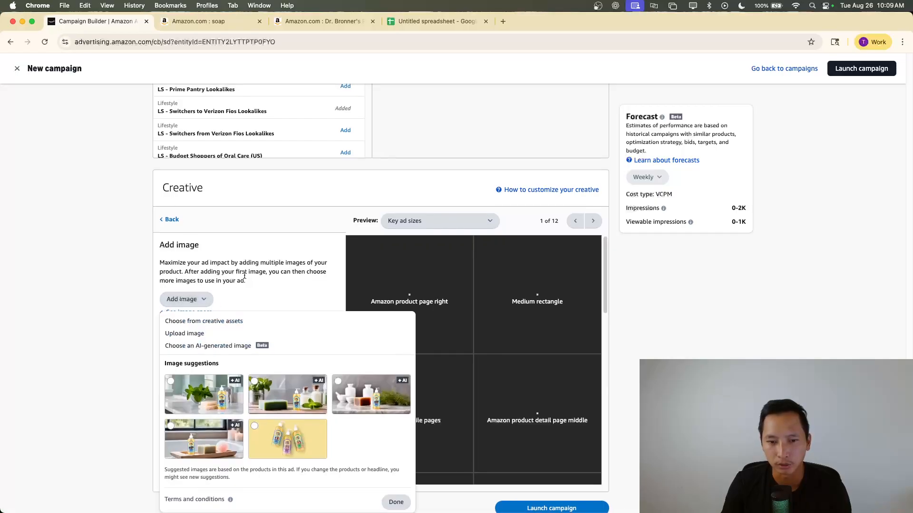
{"action": "scroll", "coordinate": [244, 278], "scroll_direction": "down", "scroll_amount": 2}
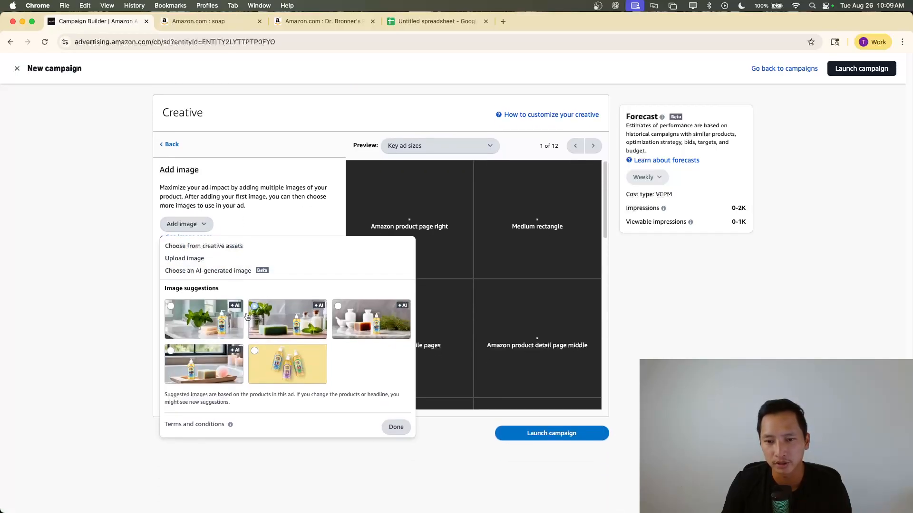
{"action": "left_click", "coordinate": [255, 352]}
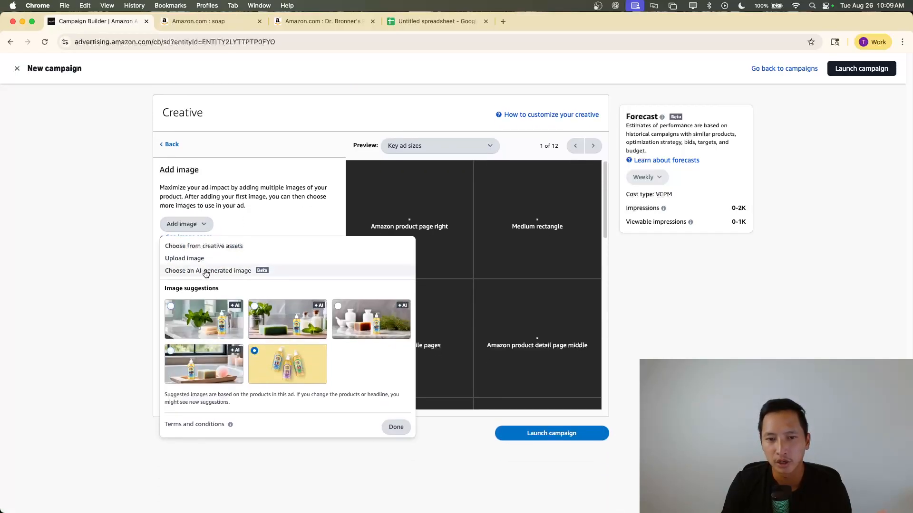